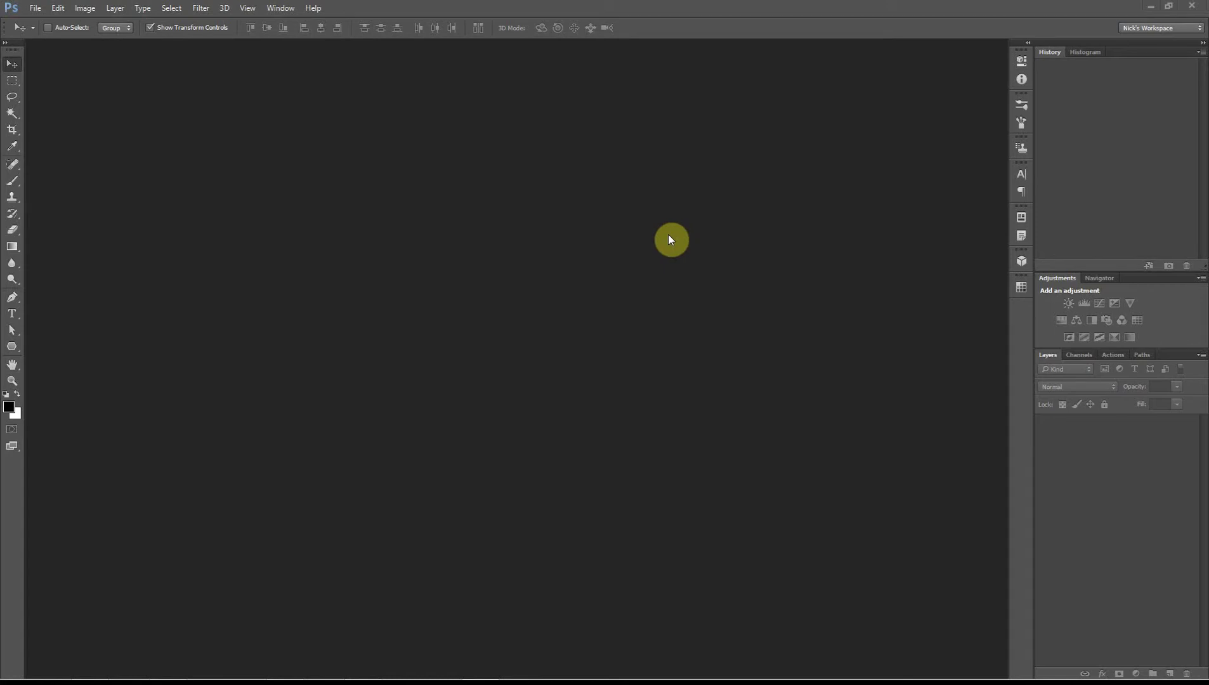
# - Create a new document from the Default Photoshop Size preset, 7 by 5 inches at 72 pixels/inch with a white background
pyautogui.click(36, 9)
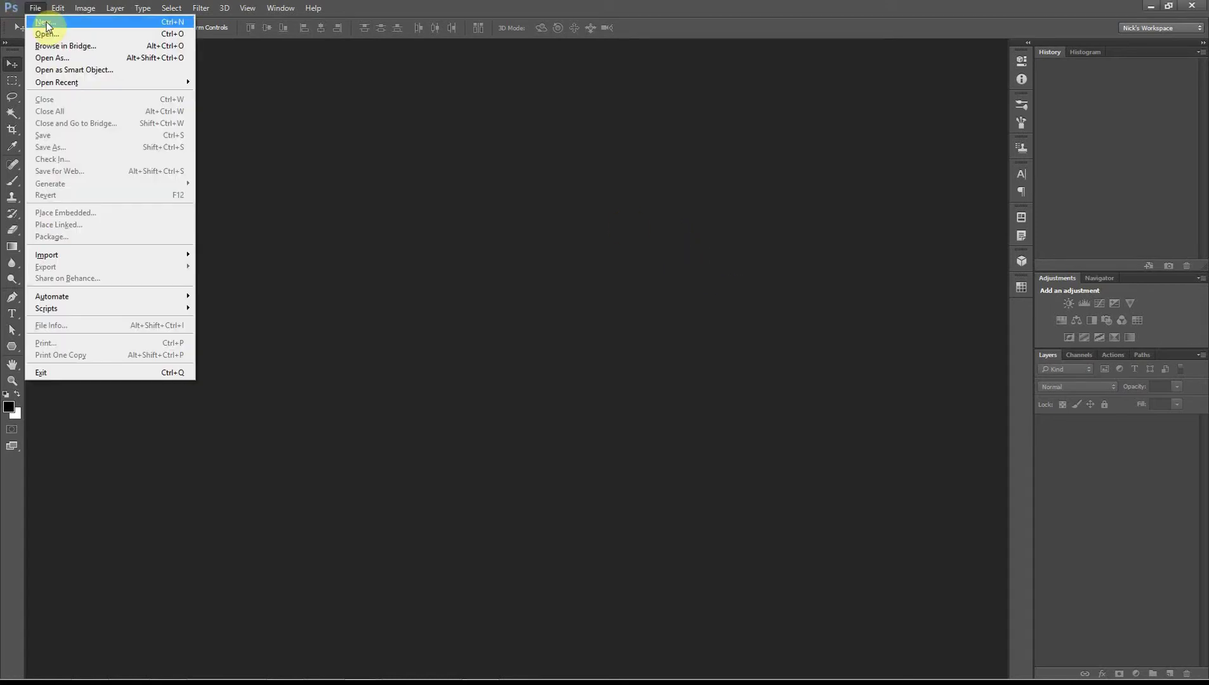
pyautogui.click(46, 22)
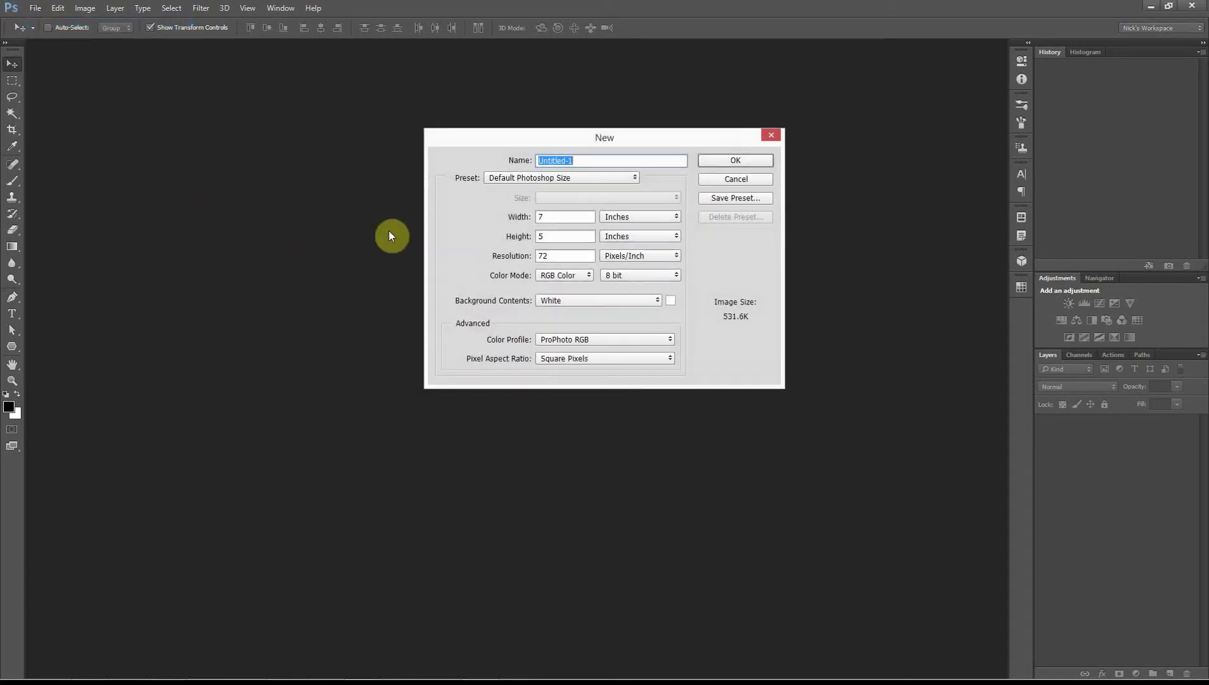
pyautogui.click(724, 162)
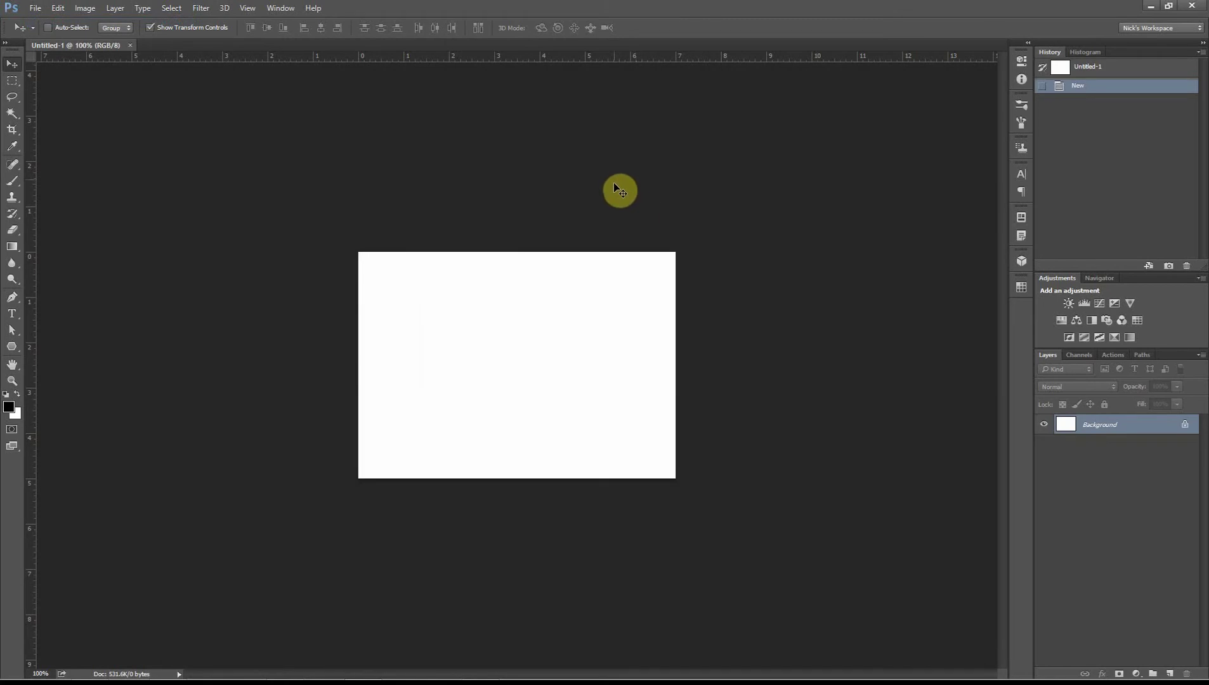
# - Draw a black six-sided polygon about 206 by 215 px with the Polygon tool and move it near the canvas centre
pyautogui.hotkey('ctrl', 'space')
pyautogui.moveTo(551, 340); pyautogui.dragTo(600, 334)
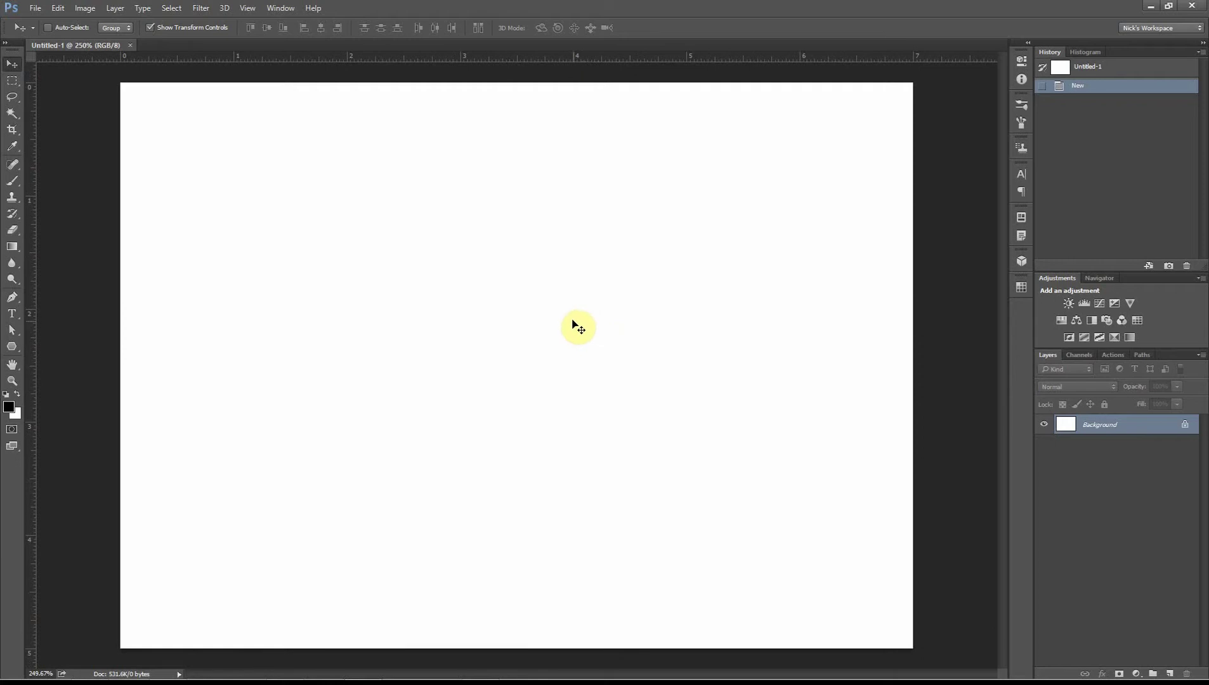
pyautogui.click(11, 348)
pyautogui.rightClick(10, 350)
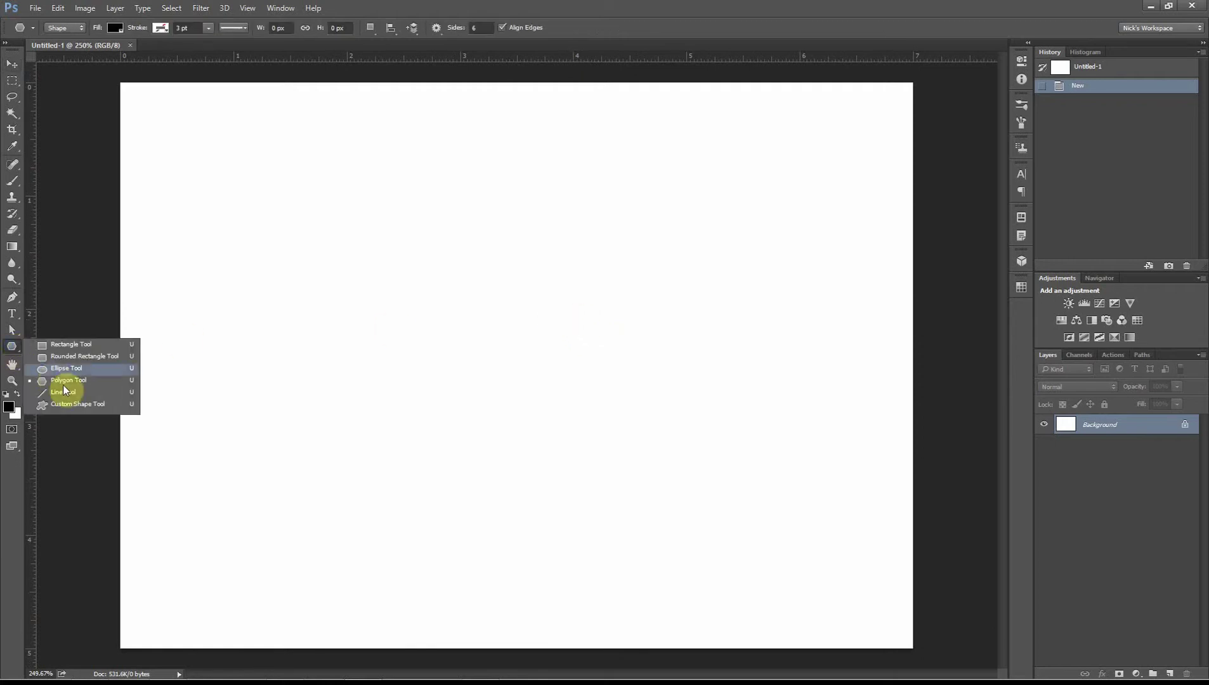
pyautogui.click(66, 382)
pyautogui.click(482, 27)
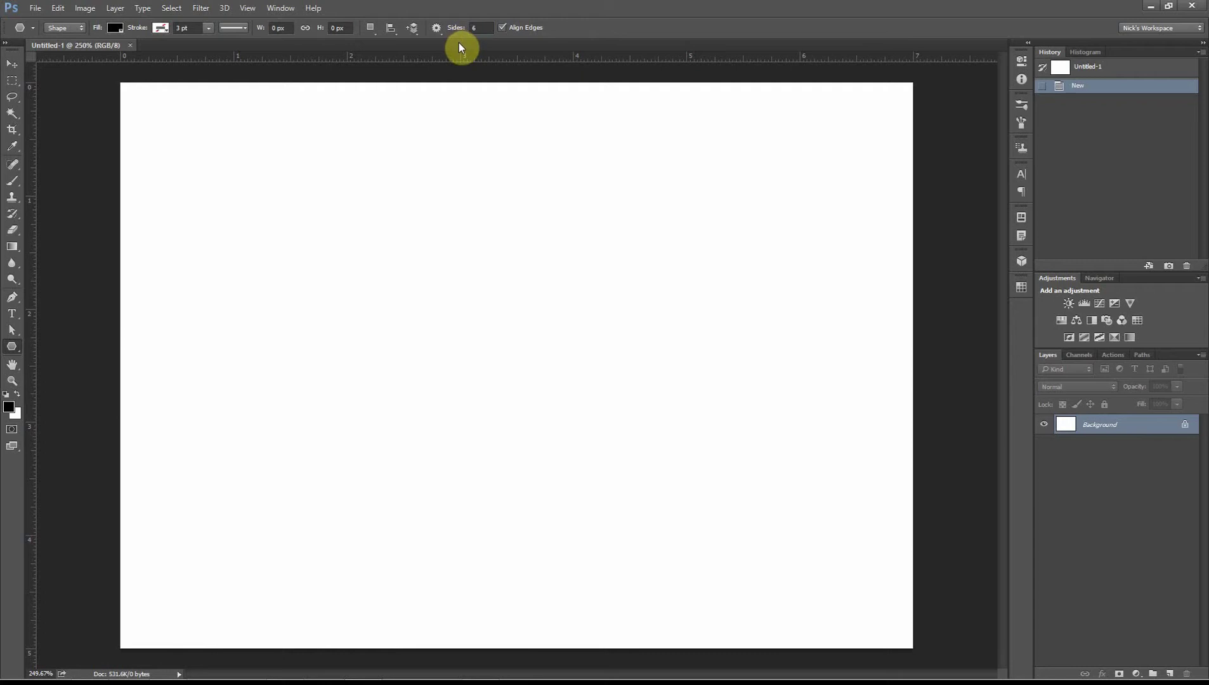
pyautogui.click(473, 211)
pyautogui.moveTo(477, 221); pyautogui.dragTo(604, 322)
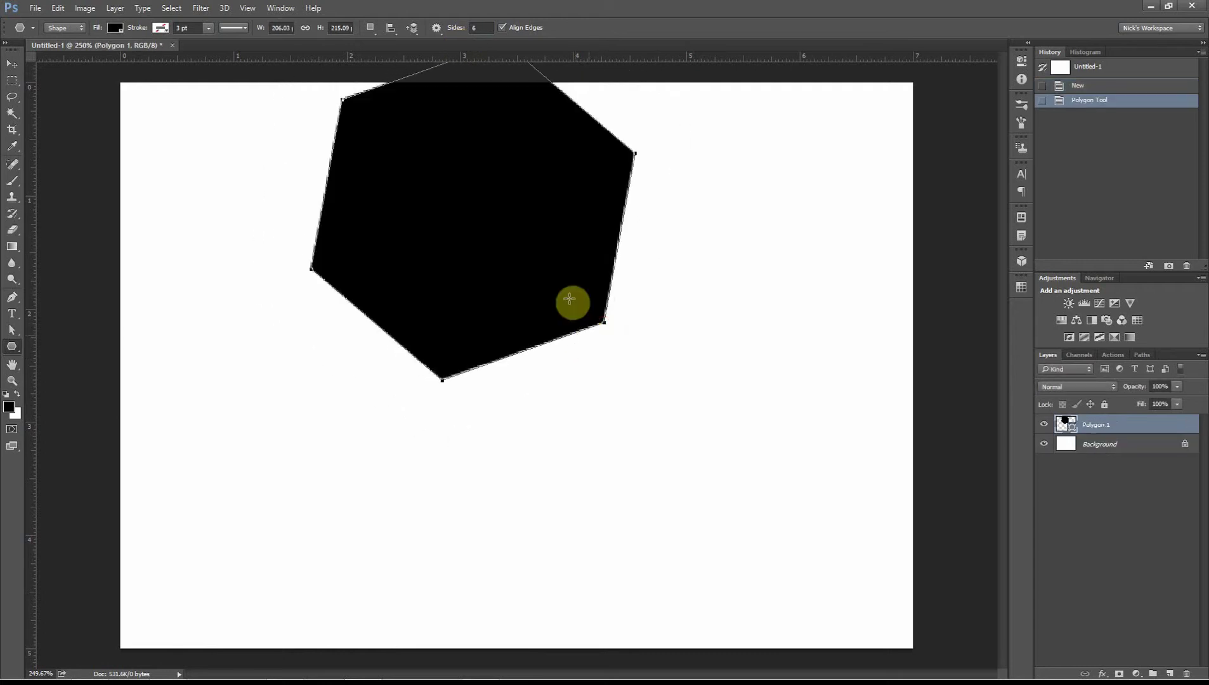
pyautogui.press('v')
pyautogui.moveTo(511, 205); pyautogui.dragTo(561, 333)
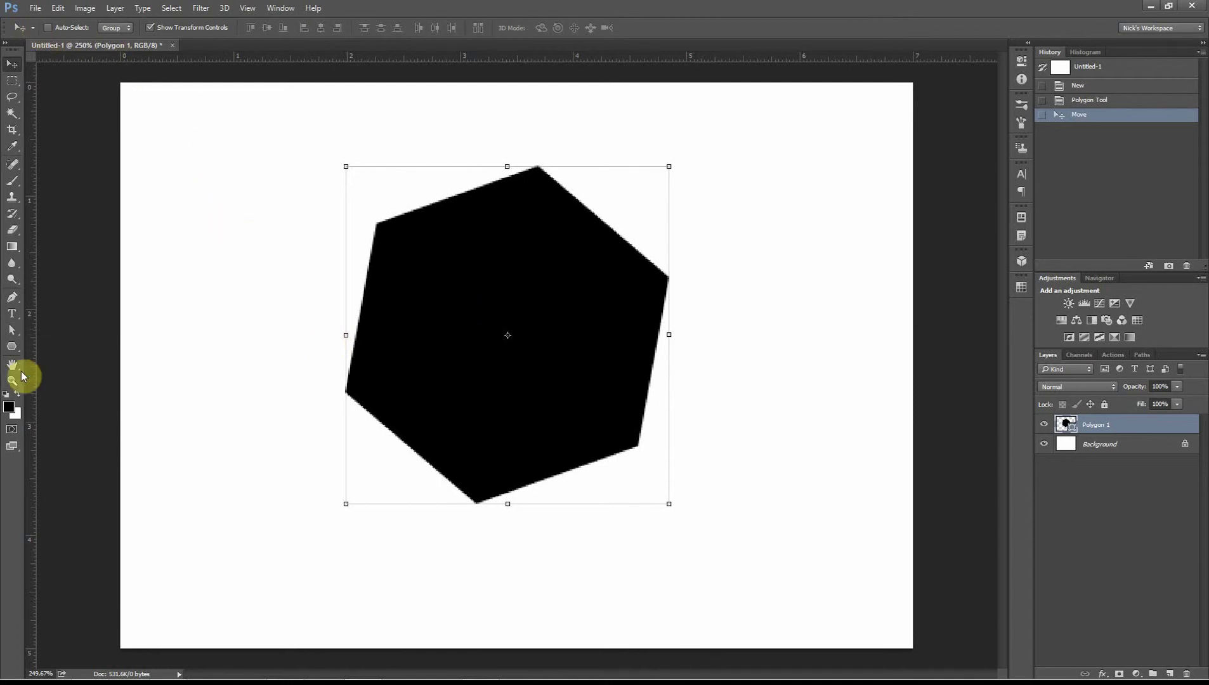
pyautogui.click(12, 347)
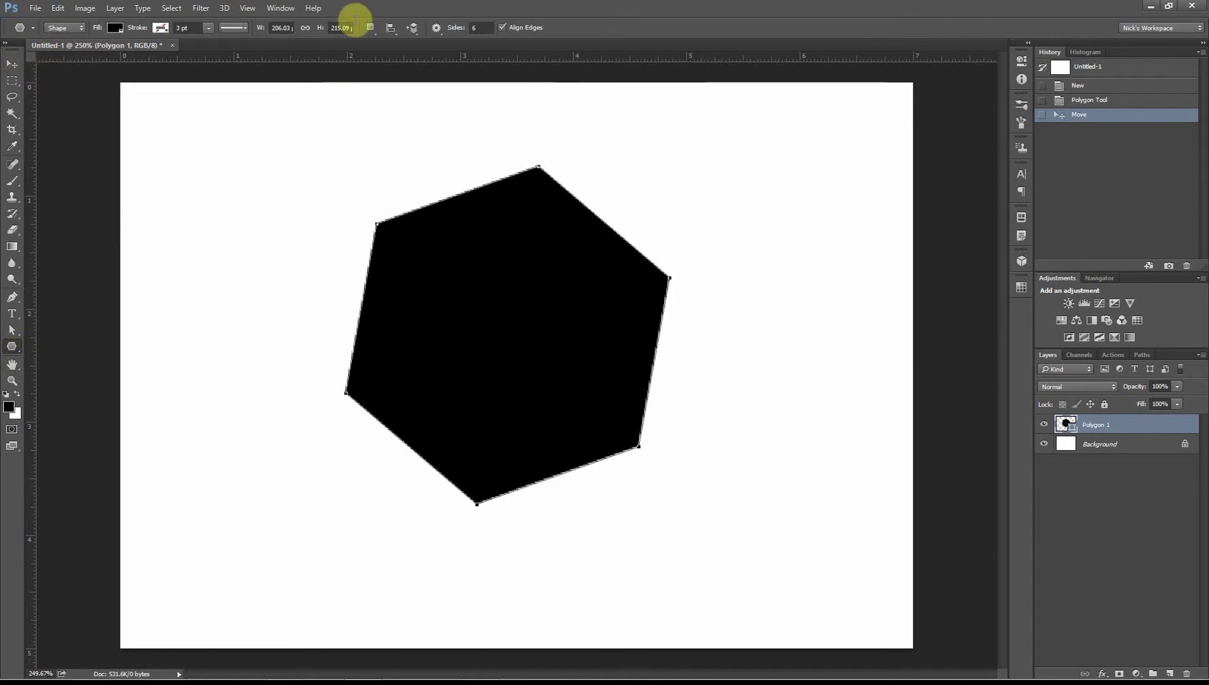
pyautogui.click(371, 28)
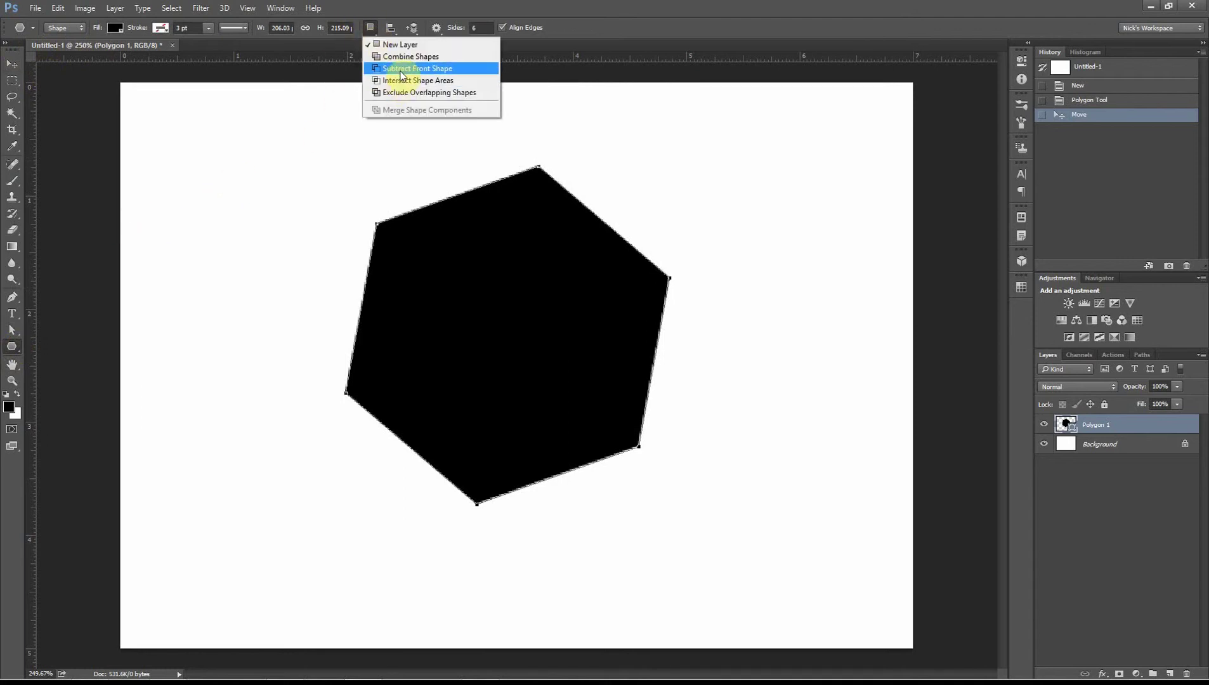
pyautogui.click(371, 30)
# - Create a "?" selection beside the hexagon with the Horizontal Type Mask tool in Roboto Medium at 122 pt
pyautogui.click(19, 317)
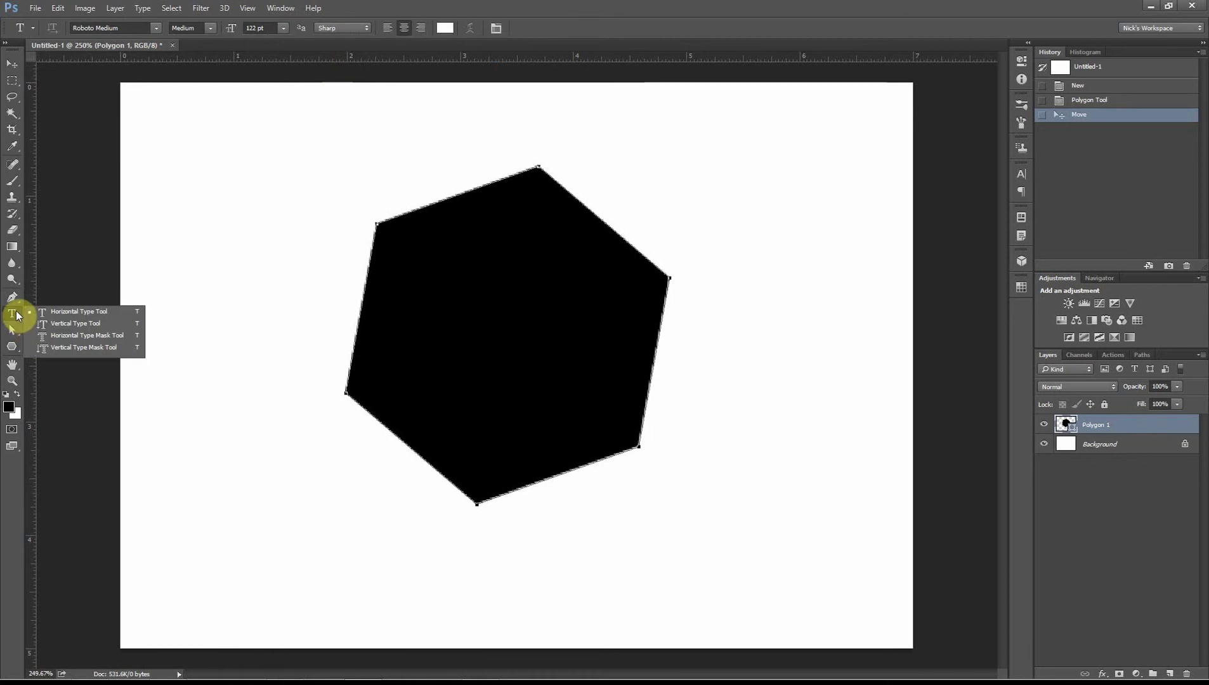
pyautogui.click(69, 337)
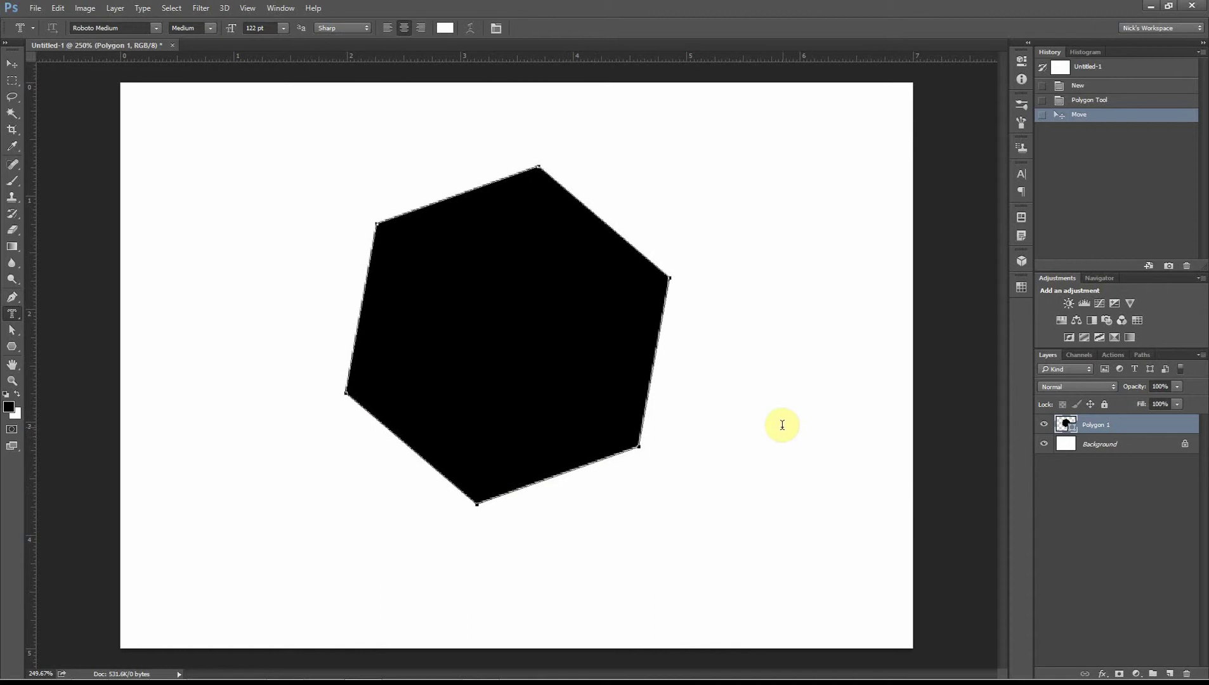
pyautogui.click(782, 425)
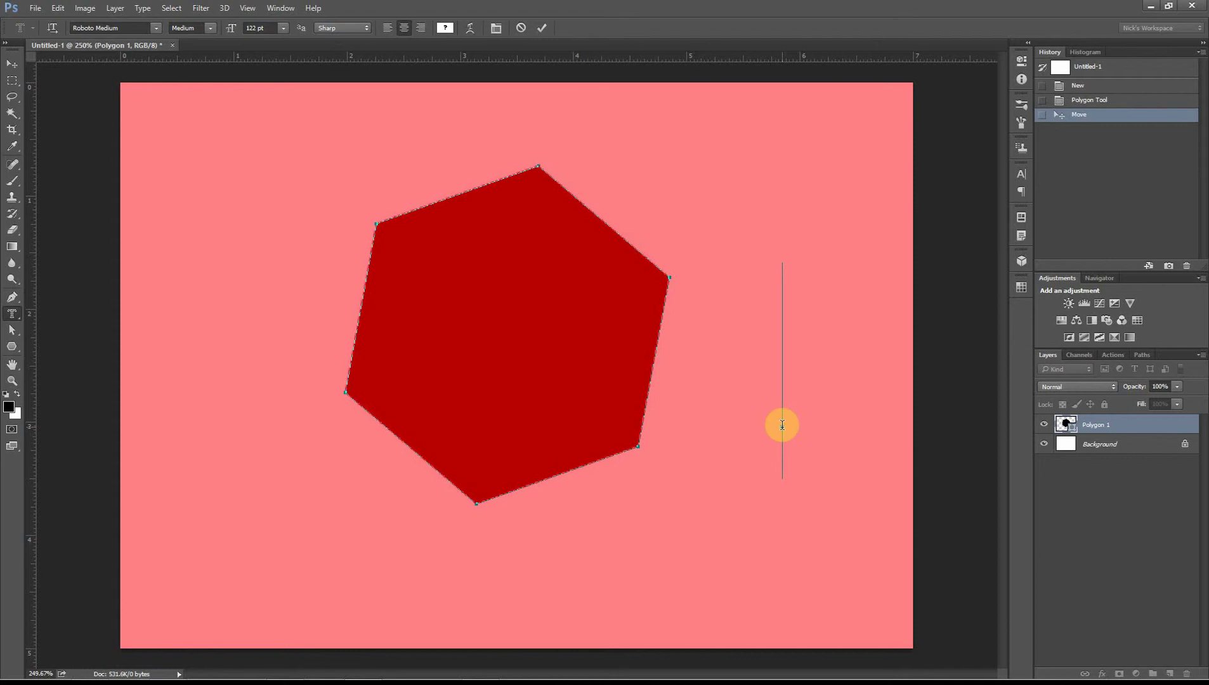
pyautogui.write('?')
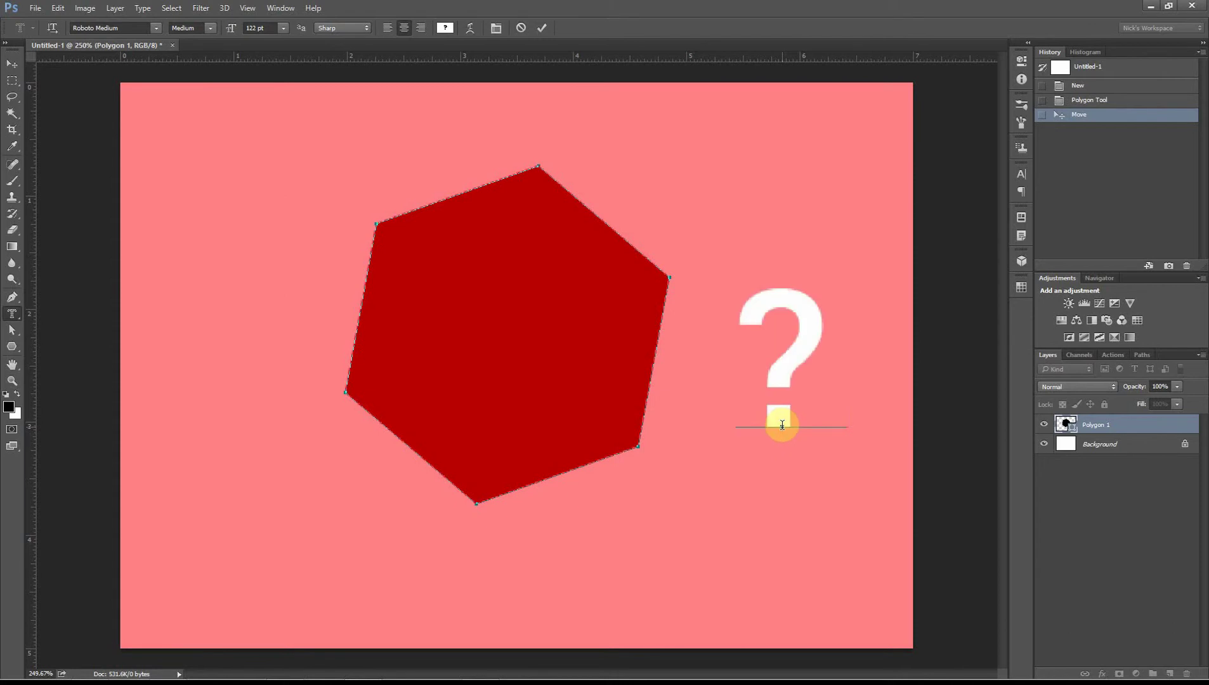
pyautogui.click(543, 29)
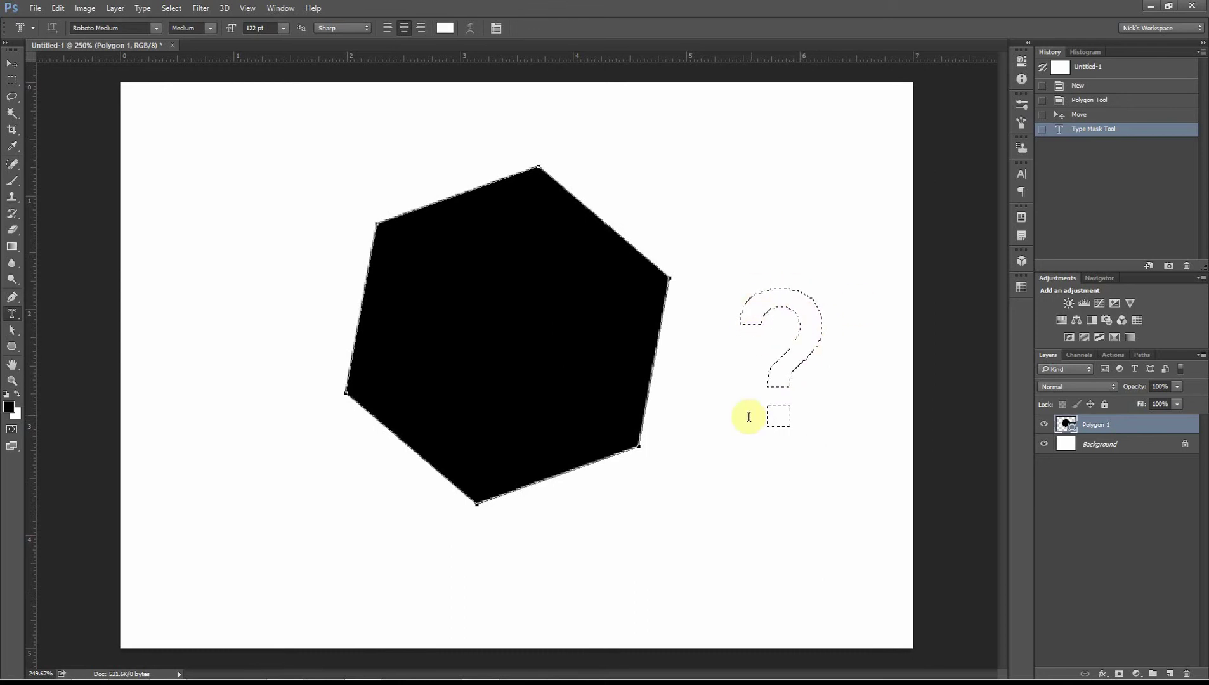
# - With the Background layer active, move the question mark selection onto the hexagon's centre, and cut it out of Polygon 1 with a layer mask
pyautogui.click(1113, 452)
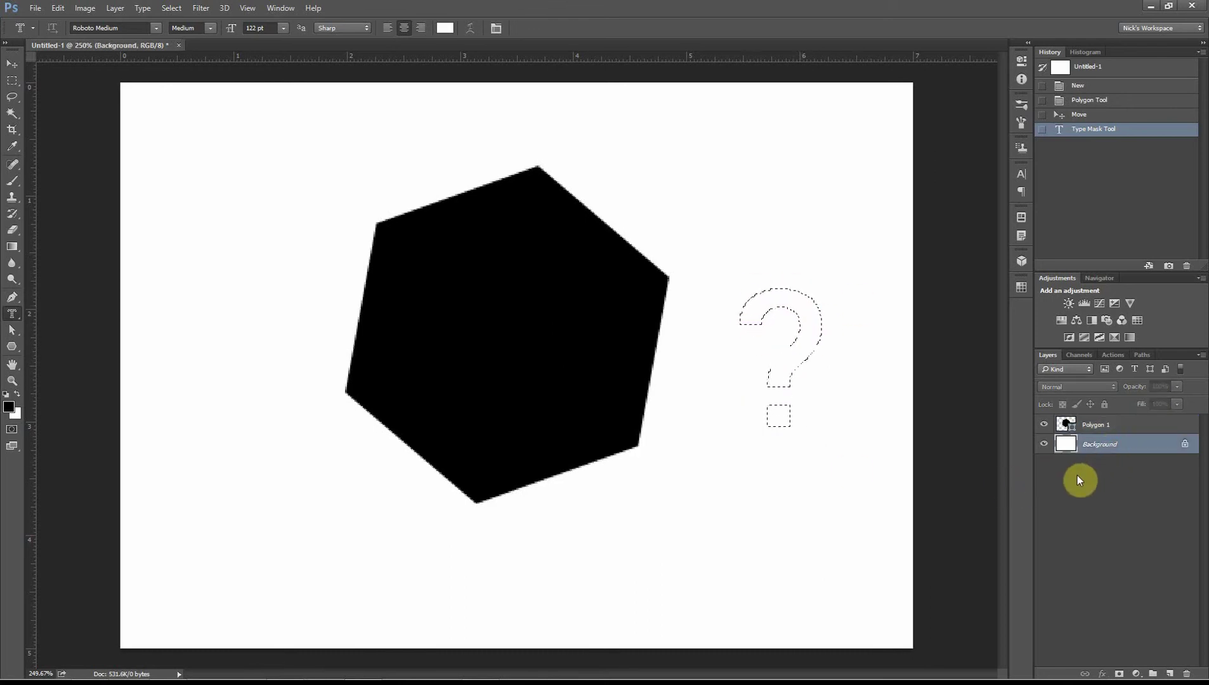
pyautogui.press('v')
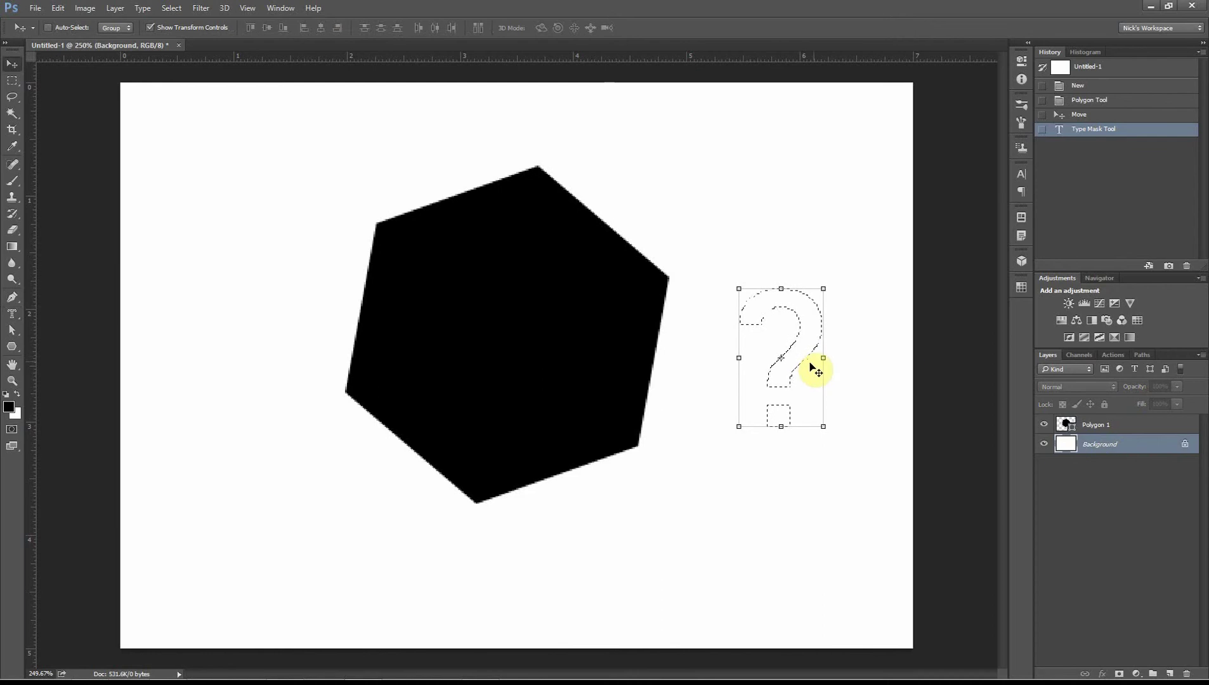
pyautogui.moveTo(802, 370); pyautogui.dragTo(723, 364)
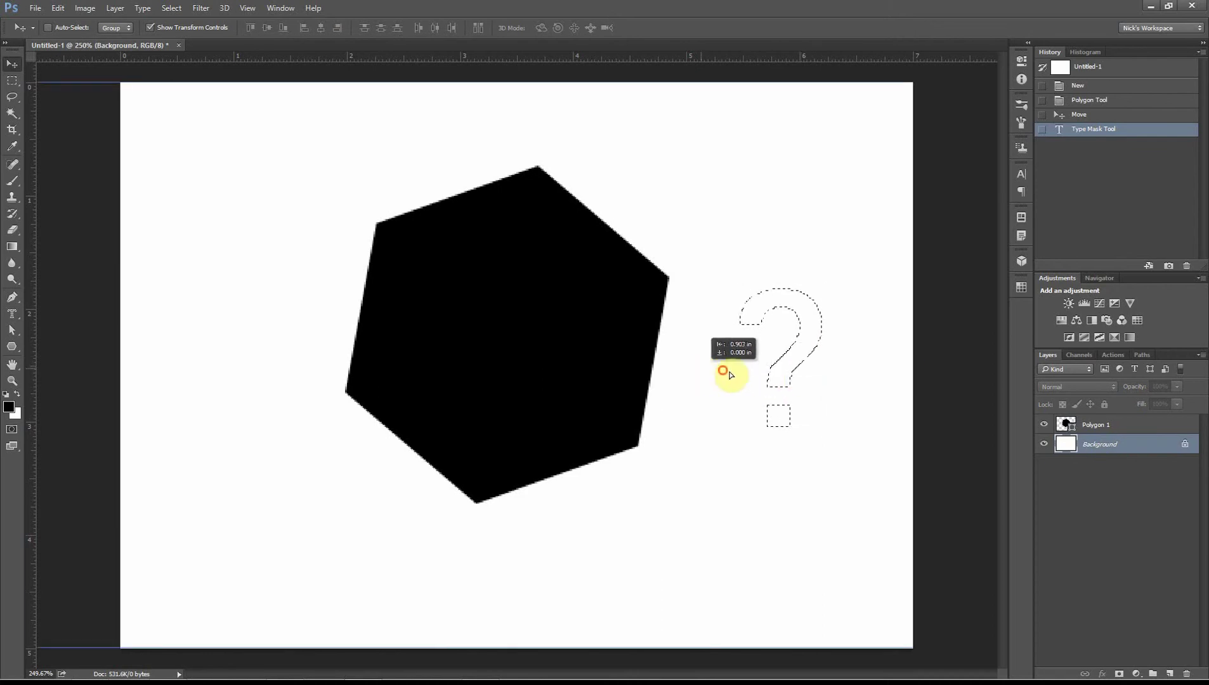
pyautogui.click(600, 252)
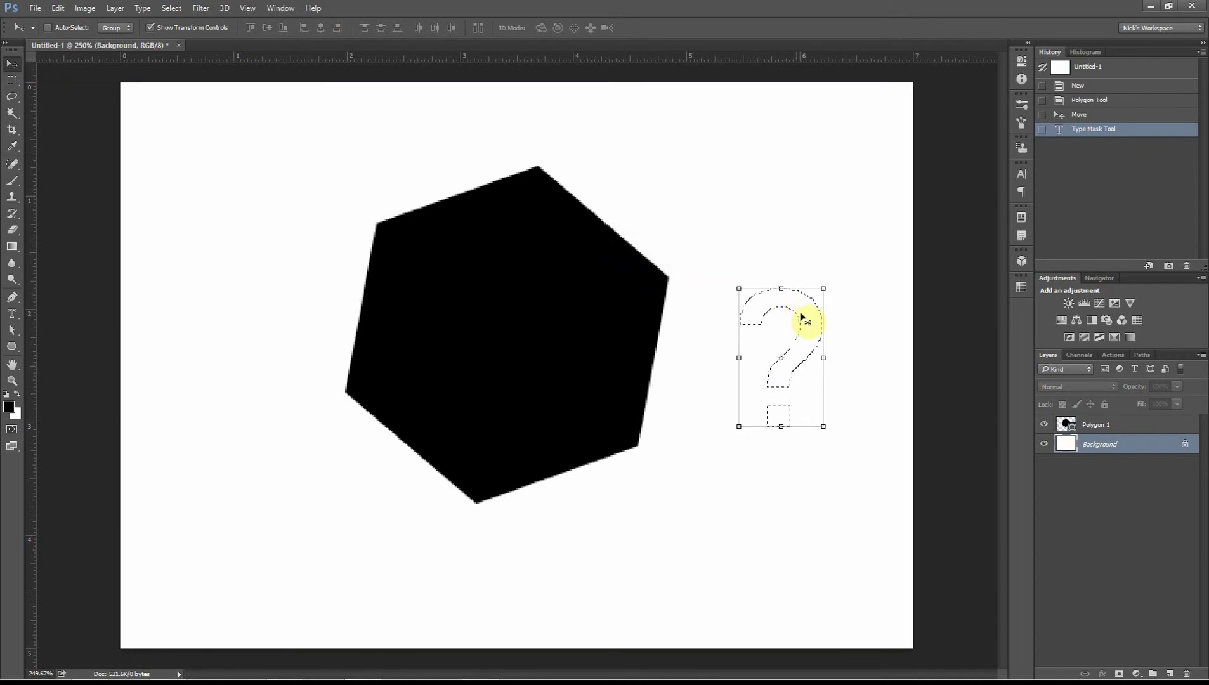
pyautogui.moveTo(805, 324); pyautogui.dragTo(524, 293)
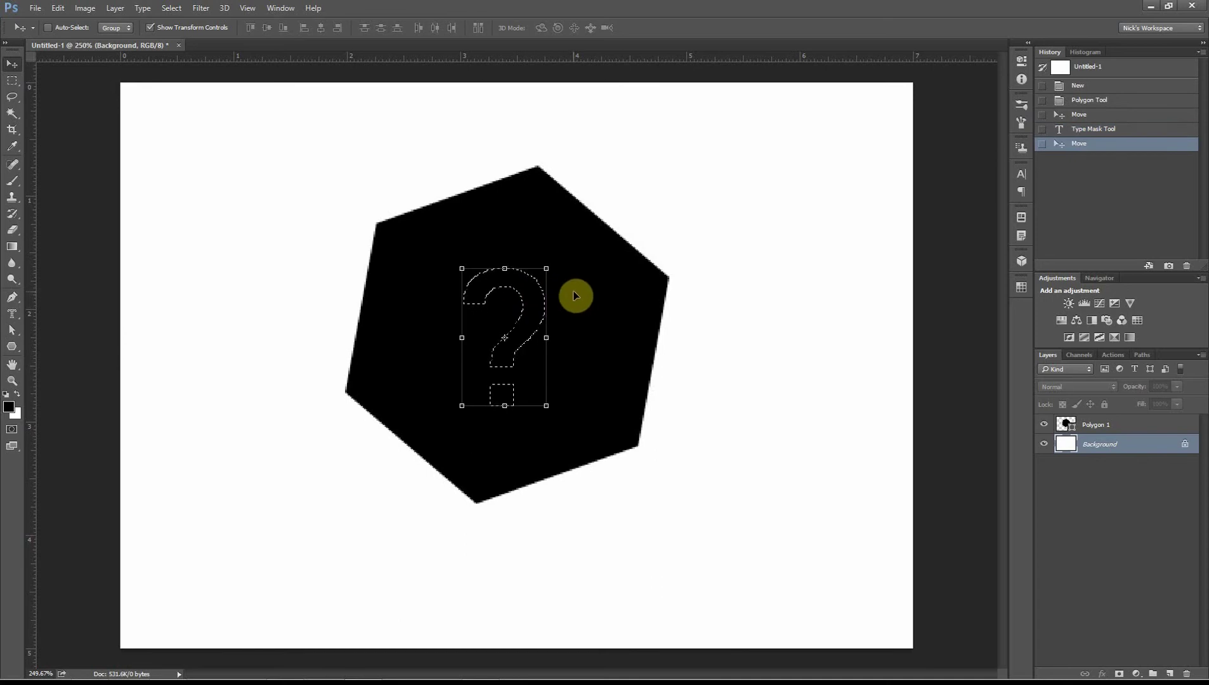
pyautogui.click(1092, 424)
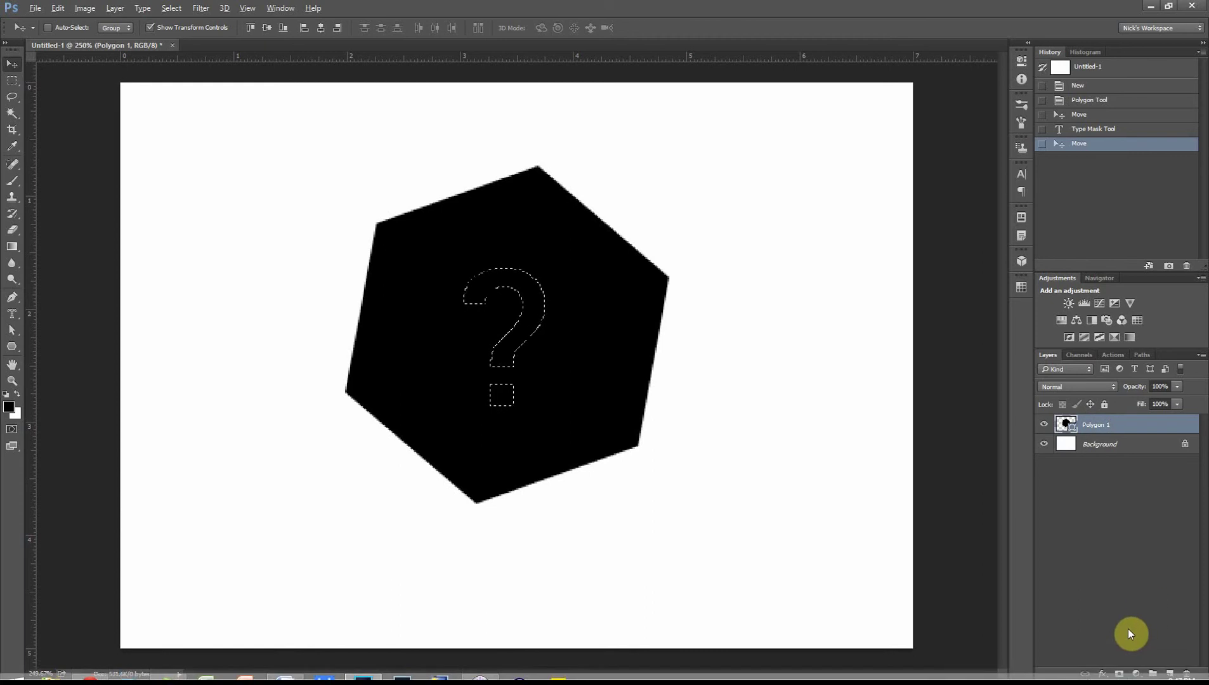
pyautogui.click(1120, 671)
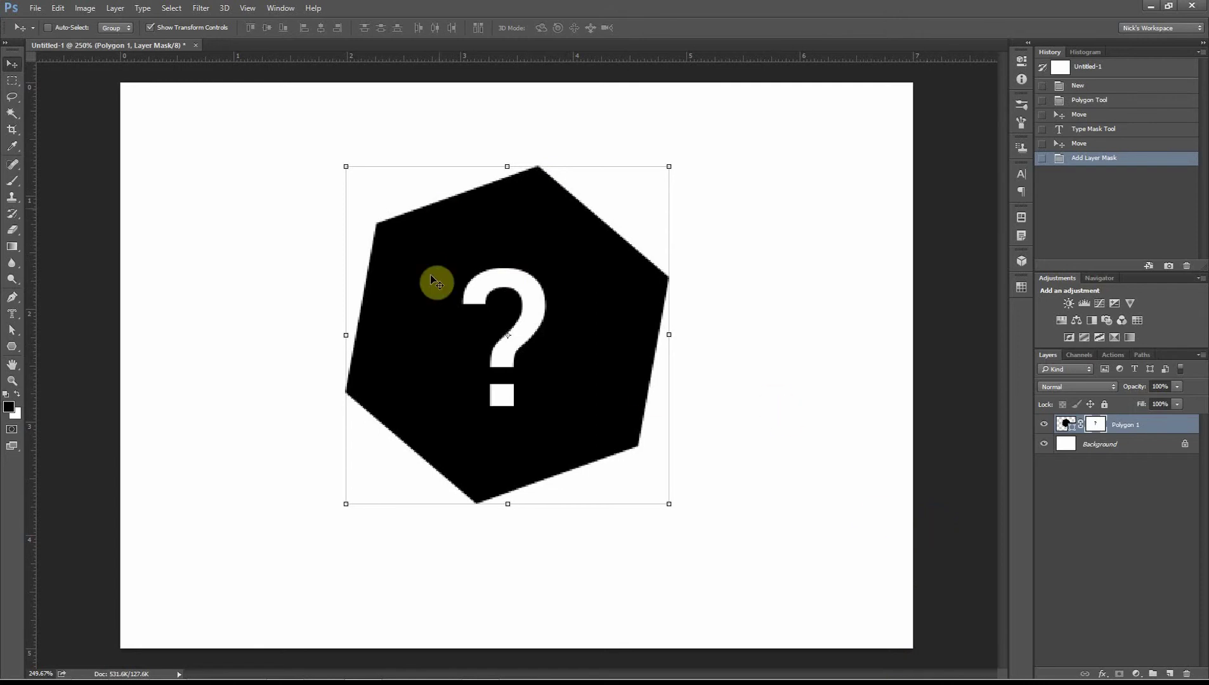
# - Add a drop shadow to the Polygon 1 layer with 50% opacity, a -82° angle and a distance of 63 px
pyautogui.click(1103, 674)
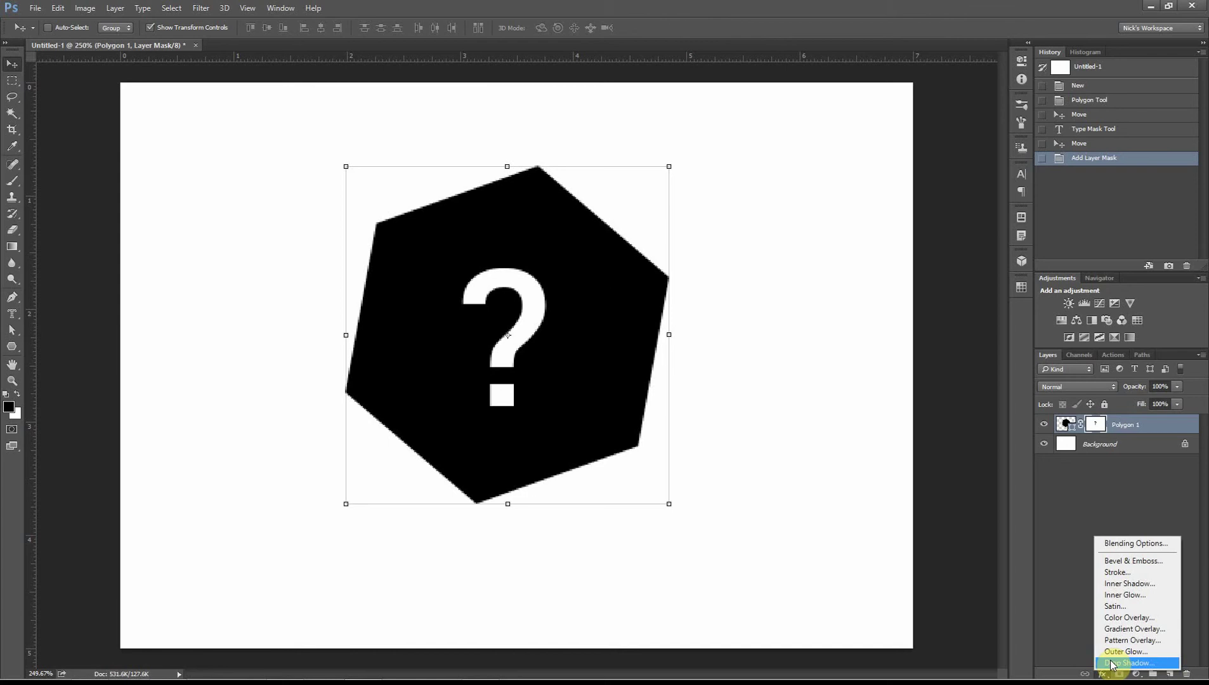
pyautogui.click(1111, 663)
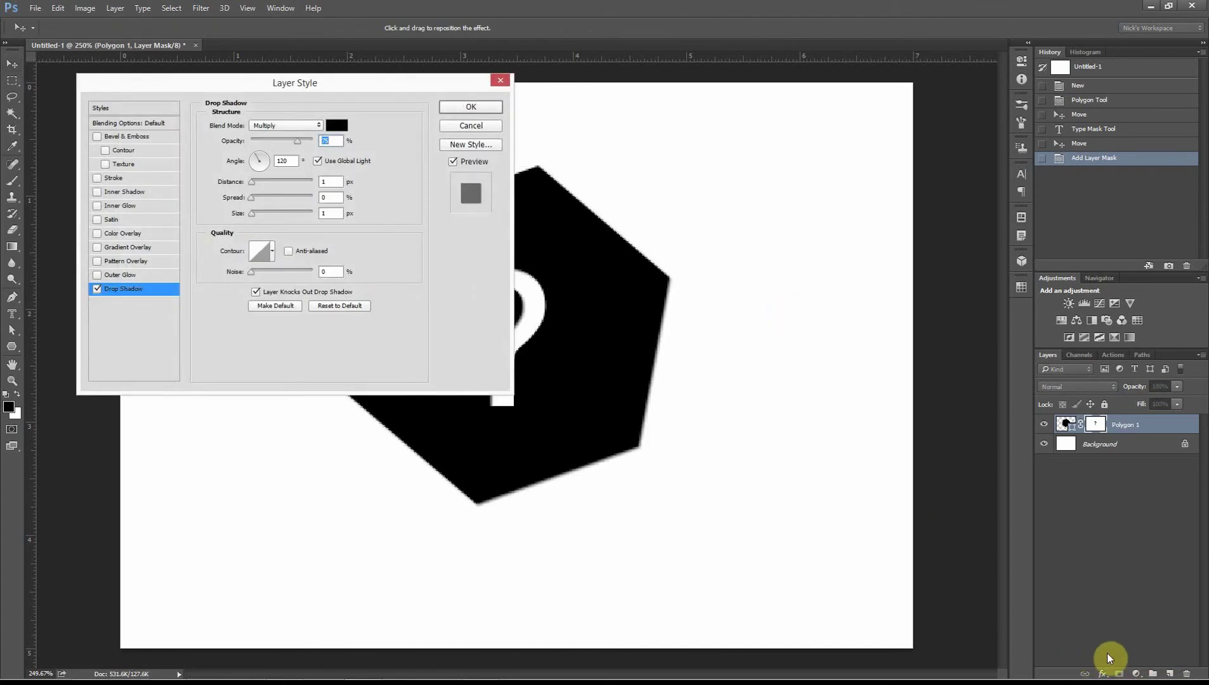
pyautogui.click(281, 9)
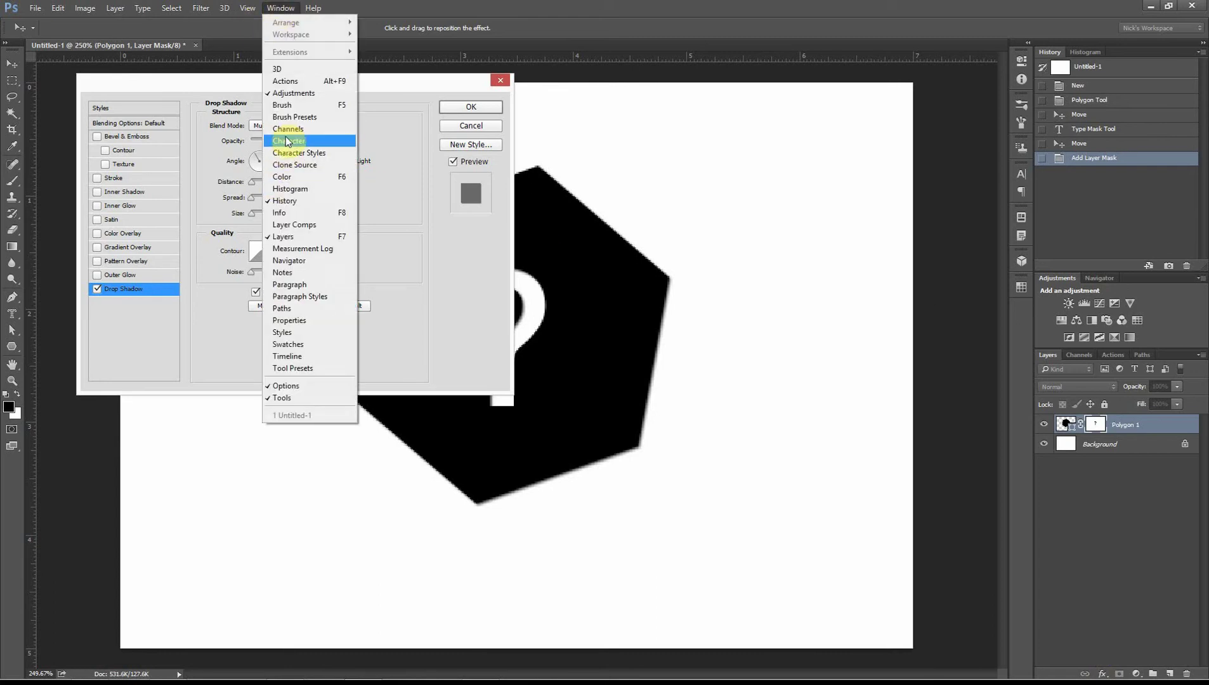
pyautogui.click(950, 199)
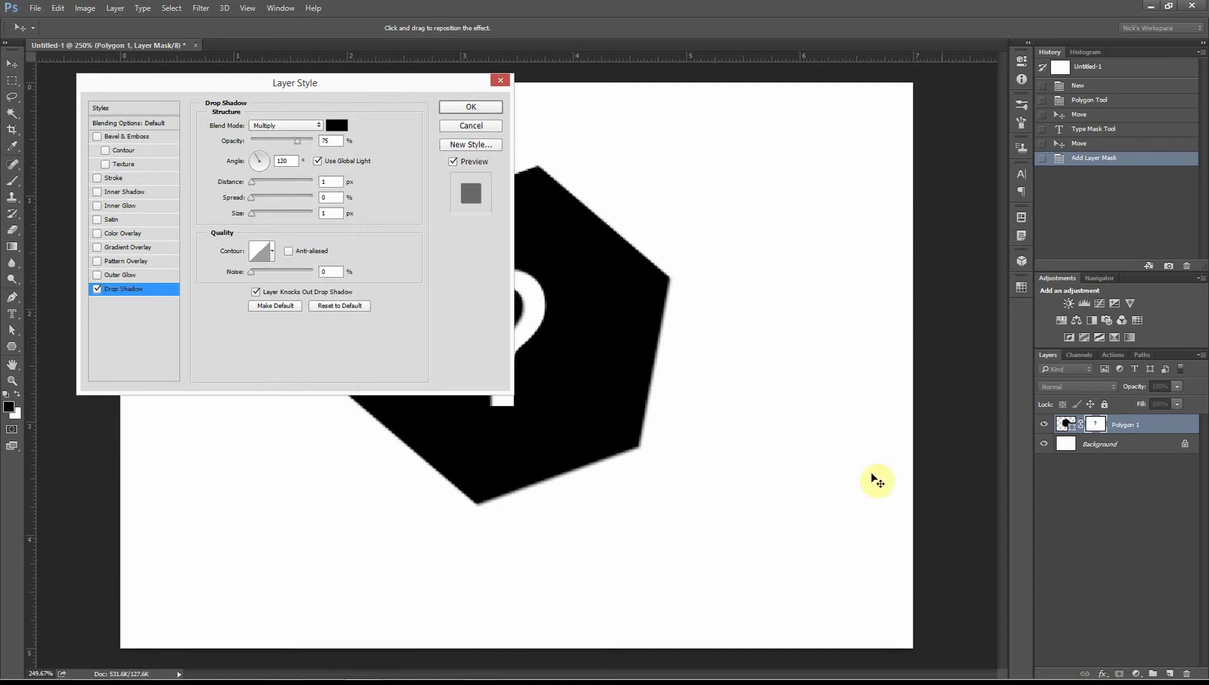
pyautogui.moveTo(241, 88); pyautogui.dragTo(836, 127)
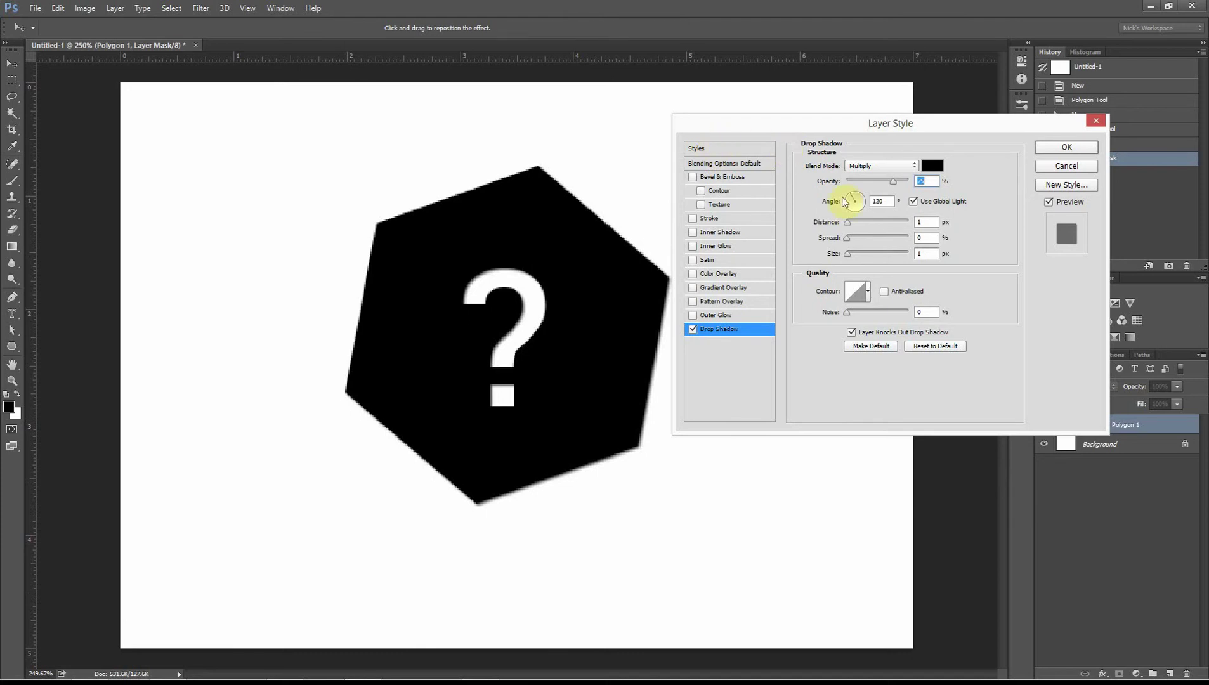
pyautogui.moveTo(892, 182)
pyautogui.mouseDown()
pyautogui.moveTo(849, 178)
pyautogui.moveTo(923, 180)
pyautogui.moveTo(818, 186)
pyautogui.moveTo(907, 182)
pyautogui.moveTo(885, 183)
pyautogui.mouseUp()
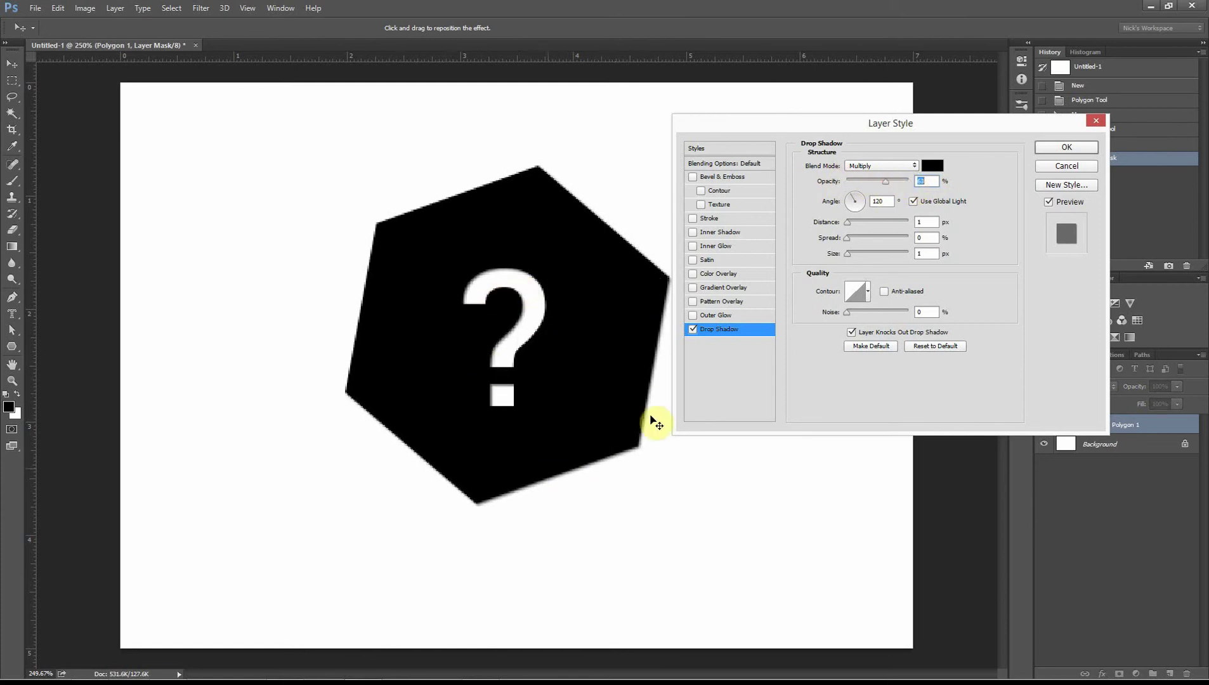
pyautogui.moveTo(888, 185); pyautogui.dragTo(882, 228)
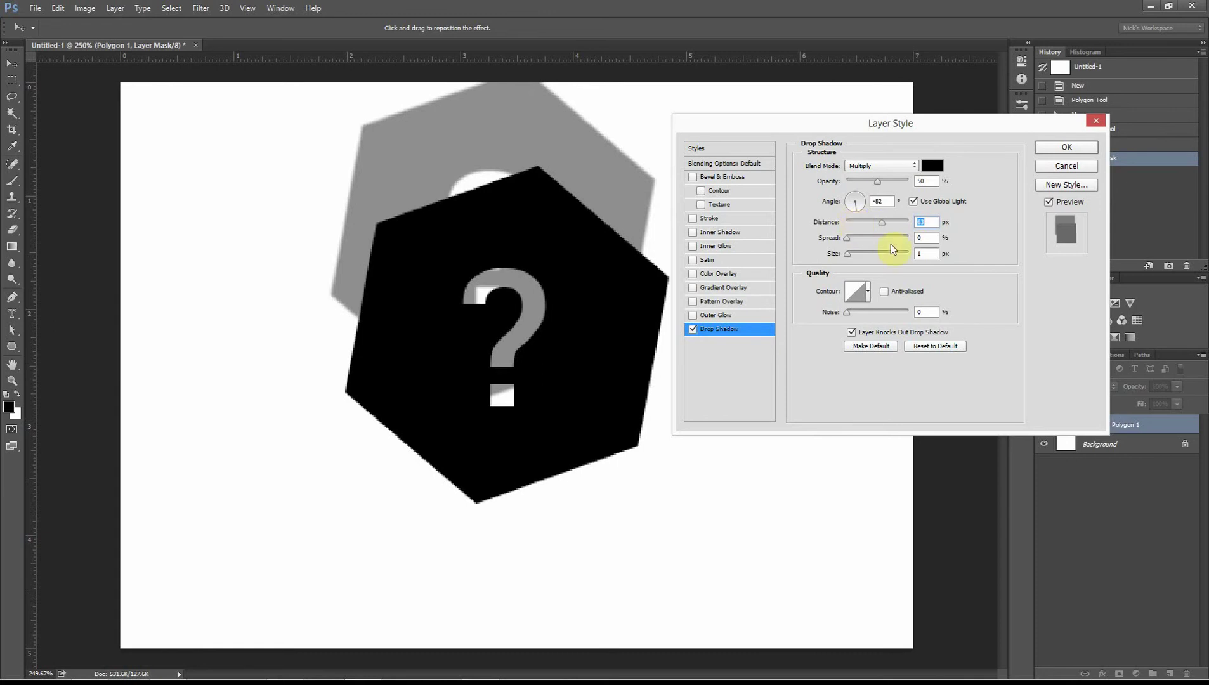
# - Set the drop shadow's light angle to 152°
pyautogui.click(858, 198)
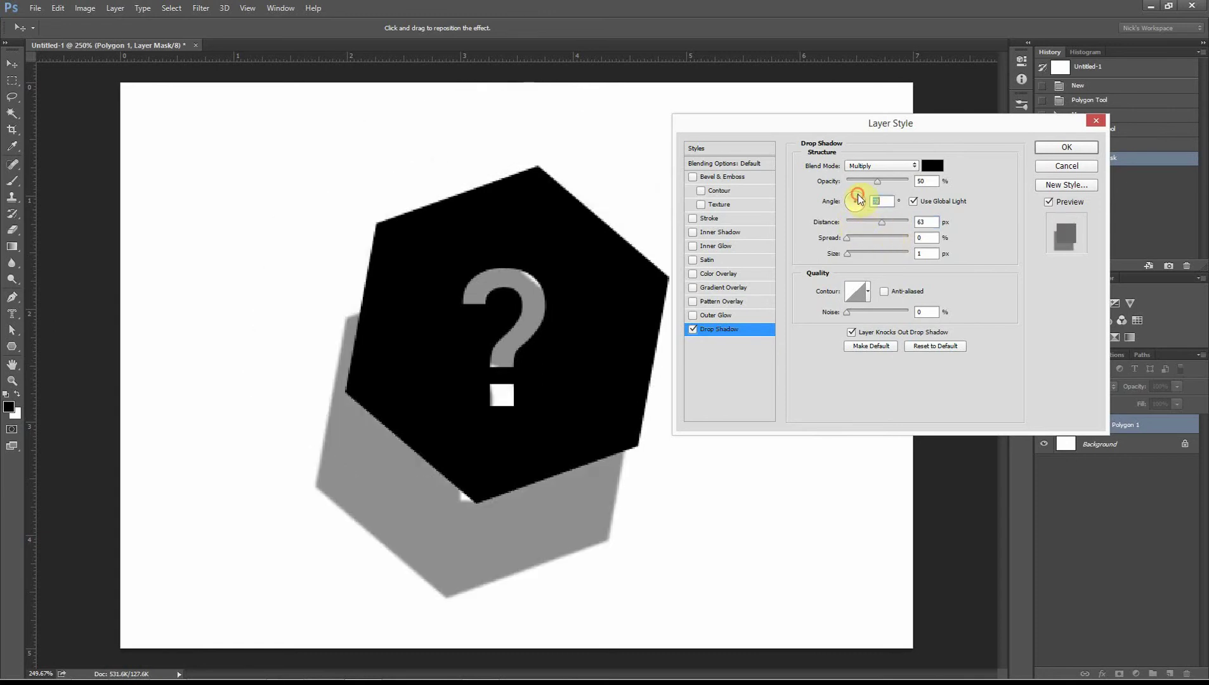
pyautogui.moveTo(849, 205); pyautogui.dragTo(858, 199)
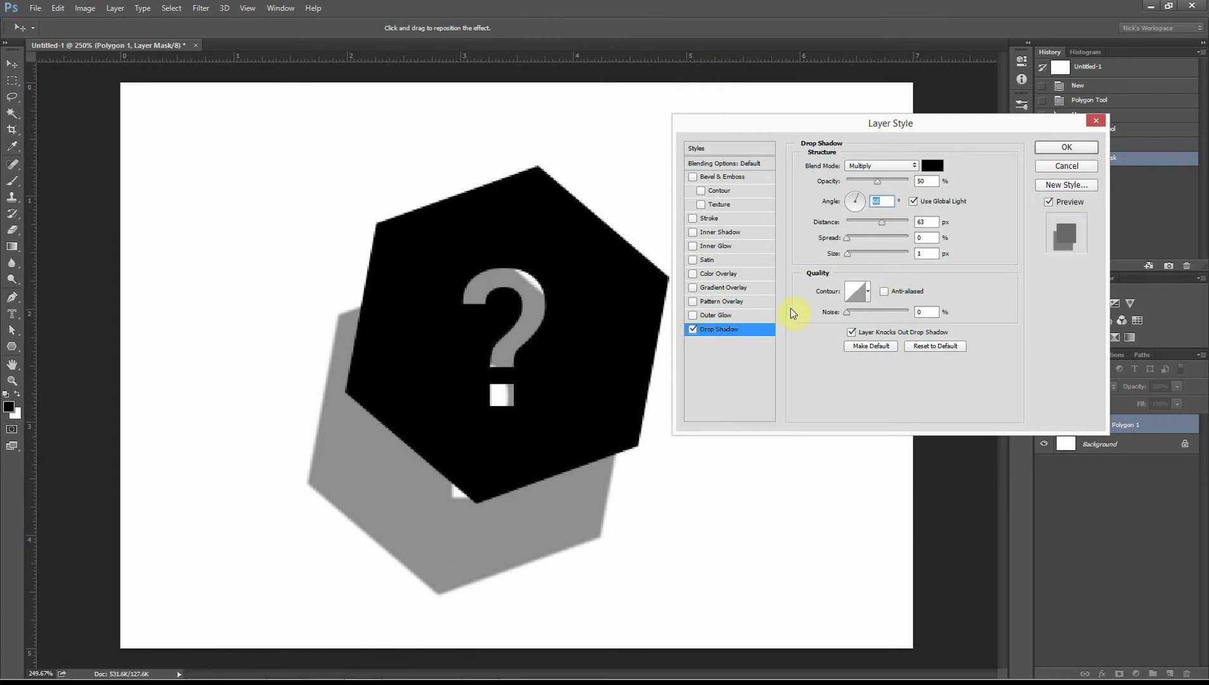
pyautogui.click(846, 200)
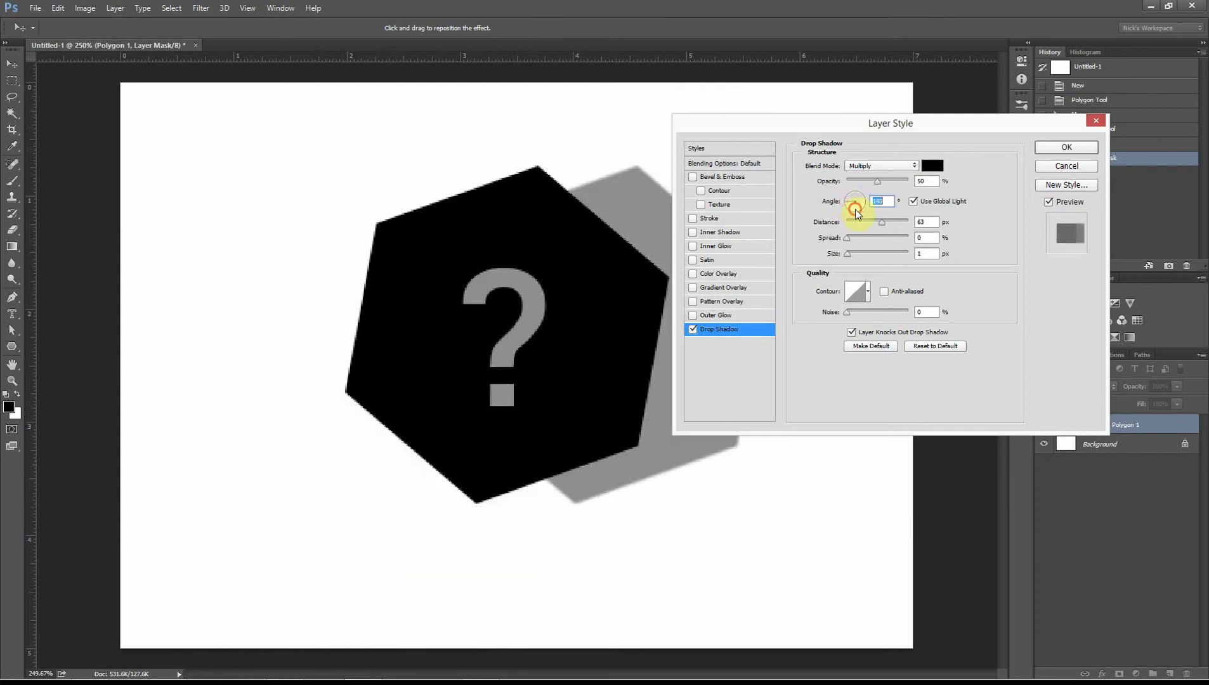
pyautogui.moveTo(855, 210); pyautogui.dragTo(845, 197)
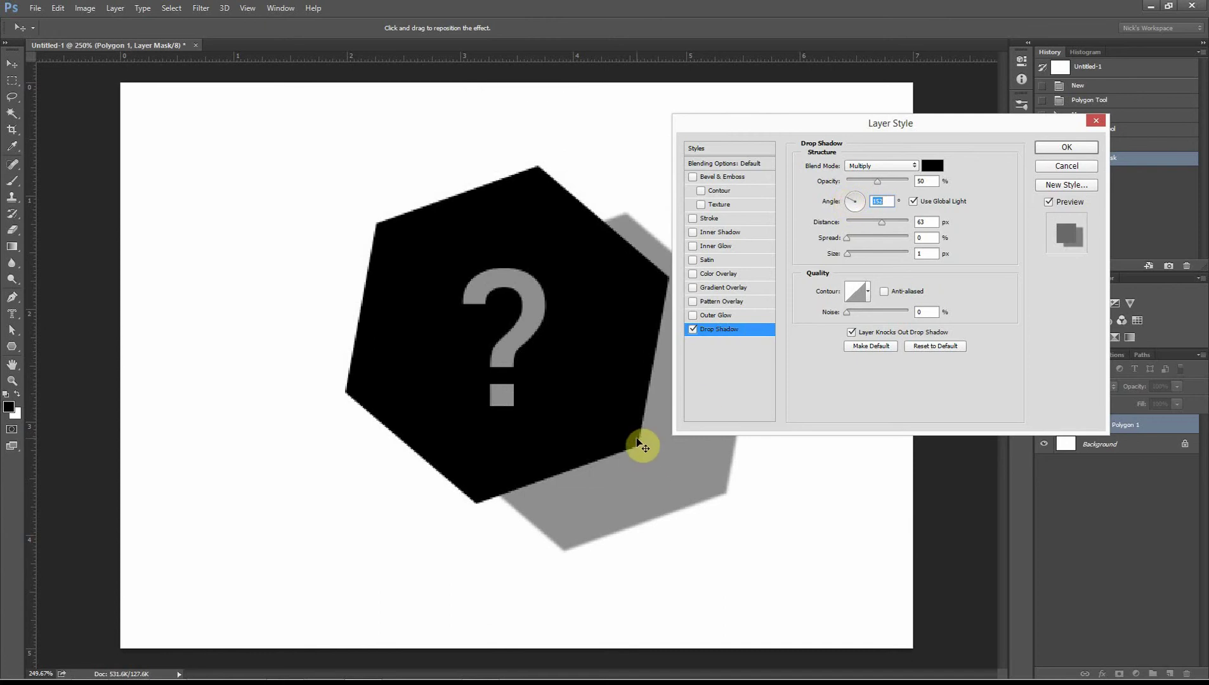
# - Set the drop shadow to 46% opacity, 95 px distance, 35% spread and 29 px size
pyautogui.moveTo(878, 179)
pyautogui.mouseDown()
pyautogui.moveTo(843, 184)
pyautogui.moveTo(923, 184)
pyautogui.moveTo(837, 184)
pyautogui.moveTo(928, 190)
pyautogui.moveTo(874, 181)
pyautogui.mouseUp()
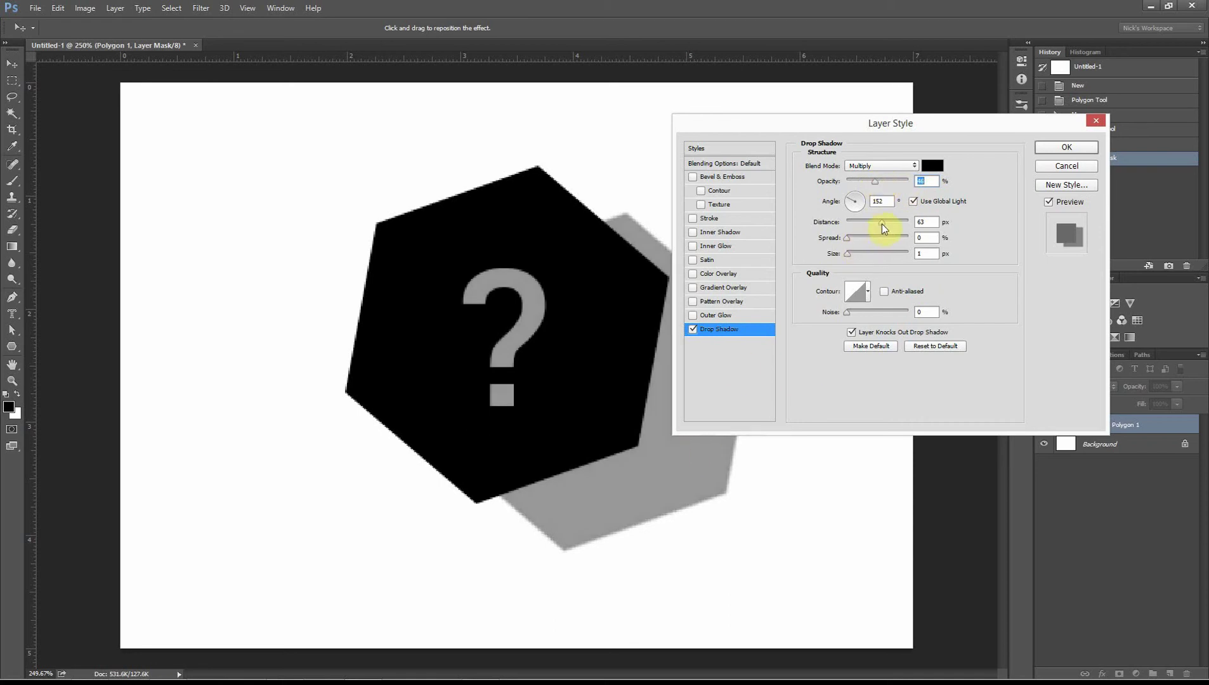
pyautogui.moveTo(882, 224); pyautogui.dragTo(900, 240)
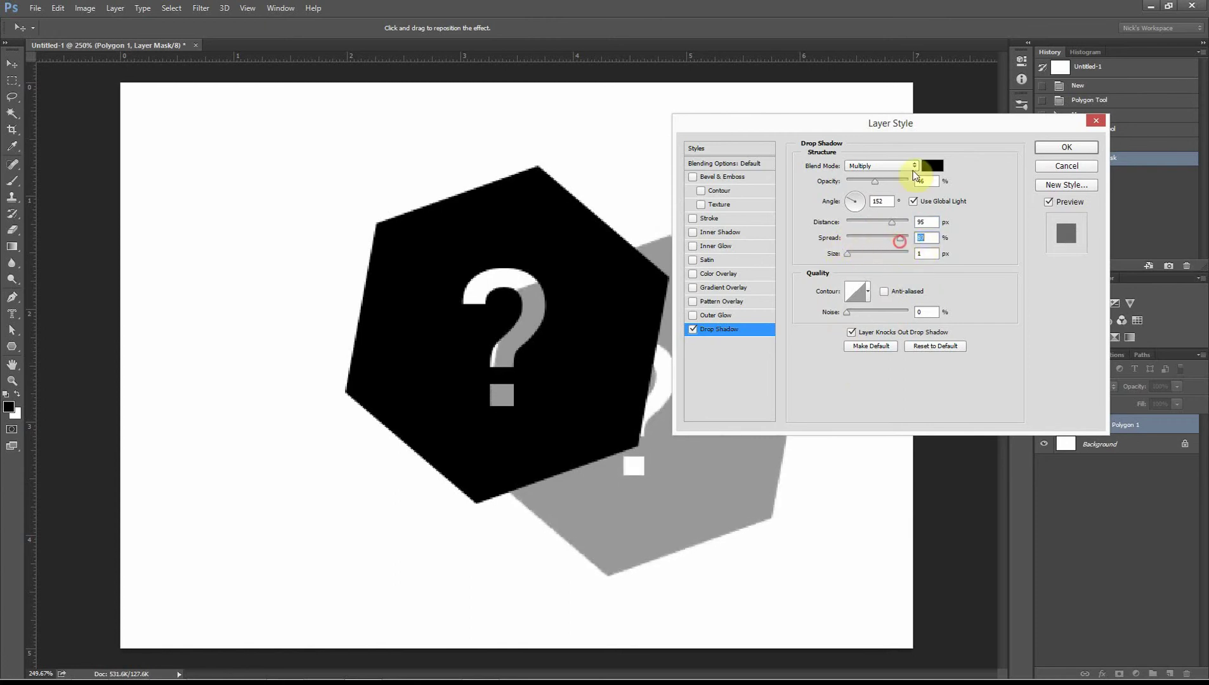
pyautogui.moveTo(931, 127); pyautogui.dragTo(235, 102)
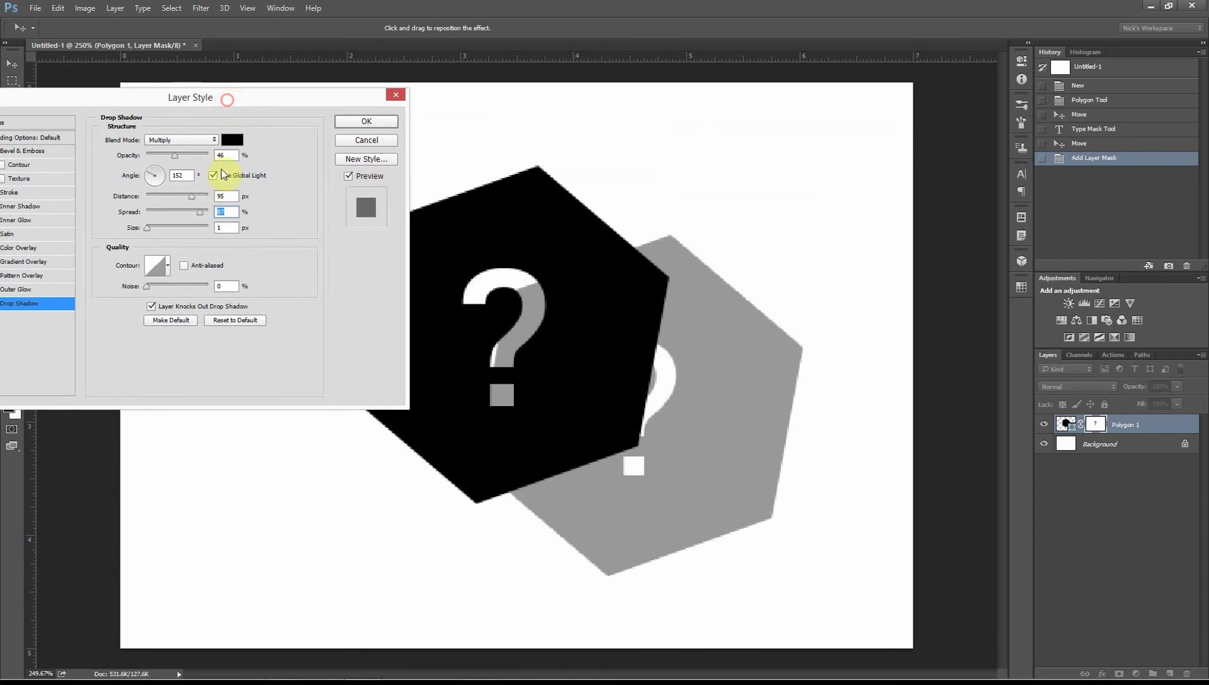
pyautogui.moveTo(185, 212)
pyautogui.mouseDown()
pyautogui.moveTo(216, 216)
pyautogui.moveTo(139, 217)
pyautogui.moveTo(162, 228)
pyautogui.moveTo(151, 226)
pyautogui.moveTo(156, 212)
pyautogui.moveTo(197, 218)
pyautogui.moveTo(168, 215)
pyautogui.mouseUp()
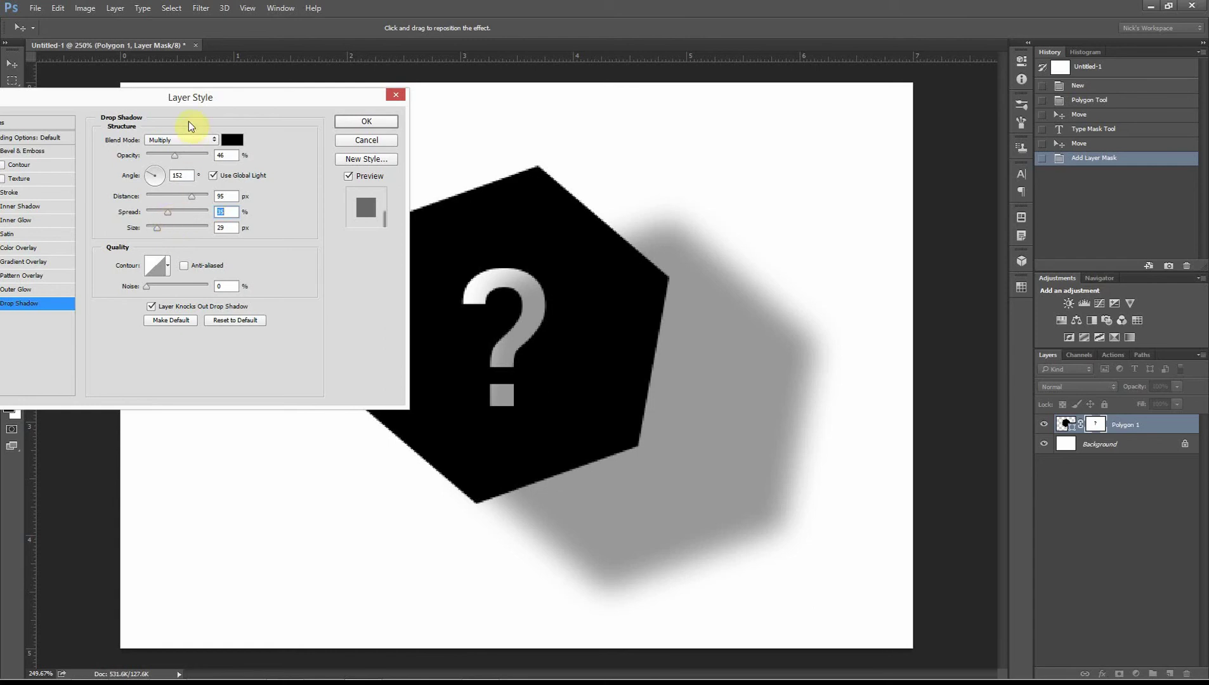
pyautogui.moveTo(131, 95); pyautogui.dragTo(153, 210)
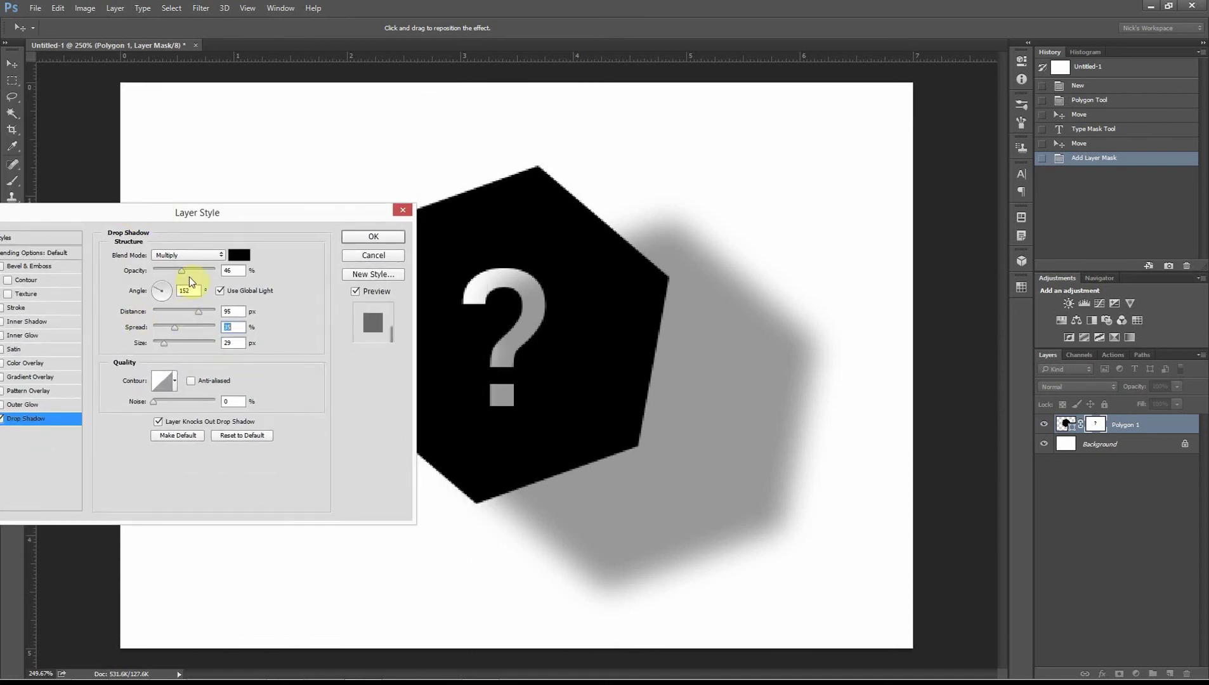
pyautogui.moveTo(235, 214); pyautogui.dragTo(309, 87)
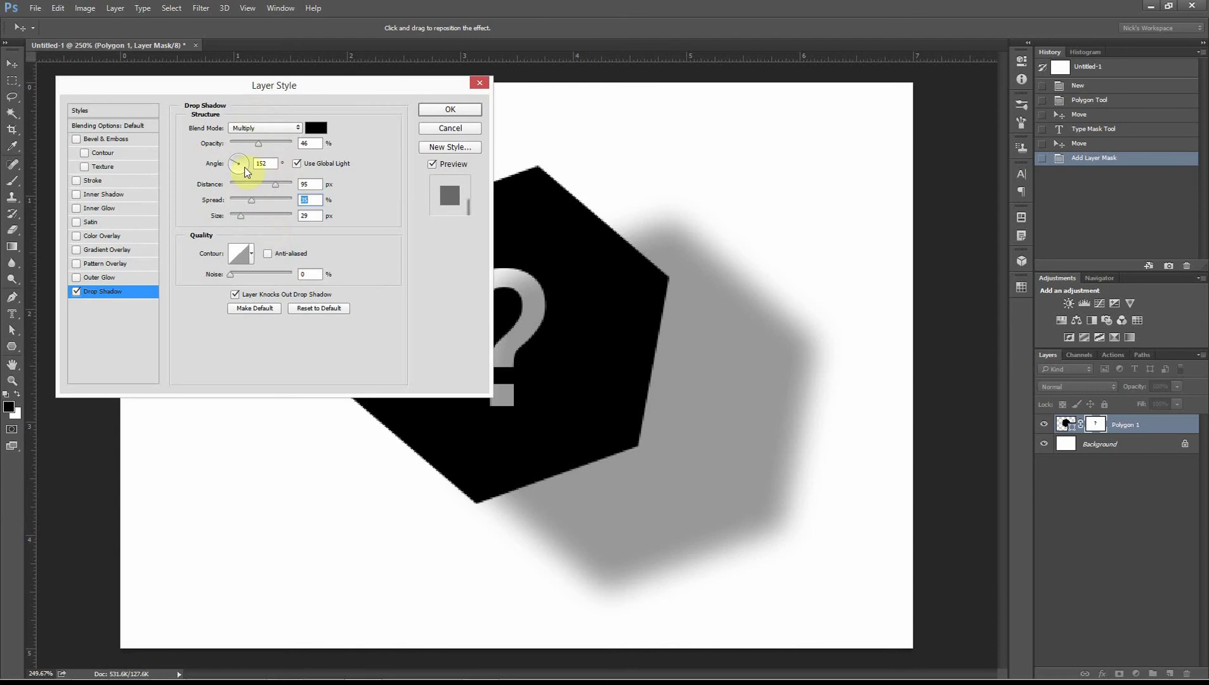
# - Try red and several blue shades as the drop shadow colour, and apply a medium blue
pyautogui.click(318, 128)
pyautogui.click(598, 164)
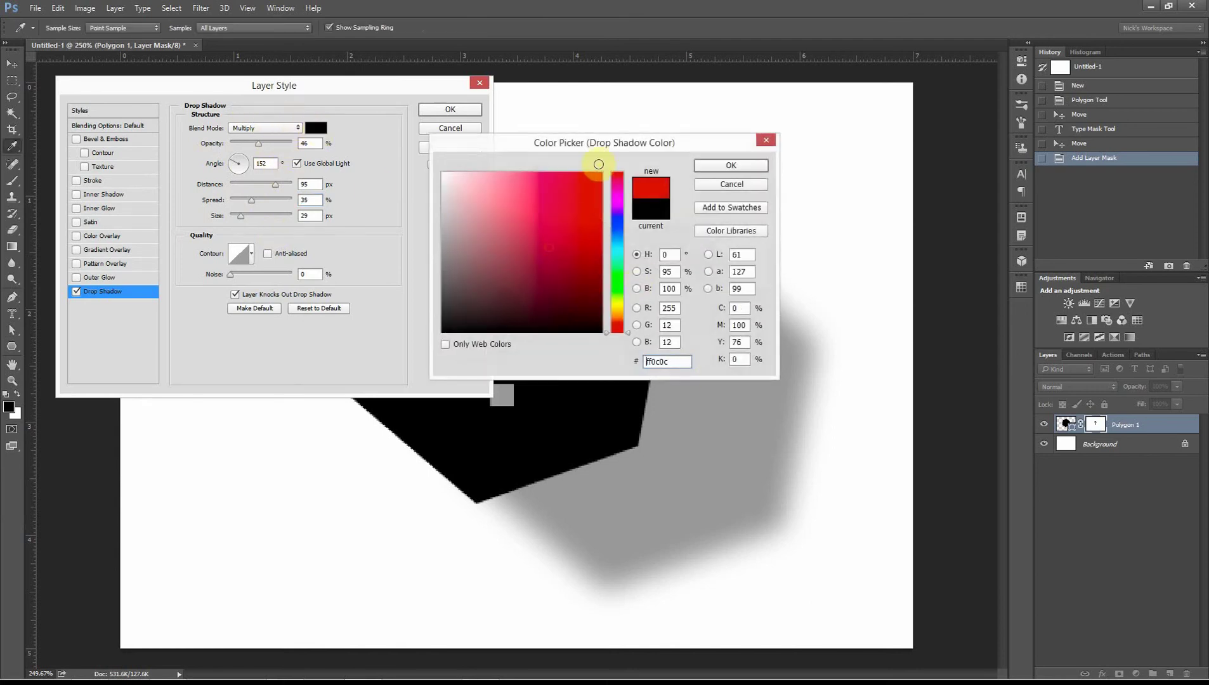
pyautogui.moveTo(598, 164); pyautogui.dragTo(604, 163)
pyautogui.click(578, 221)
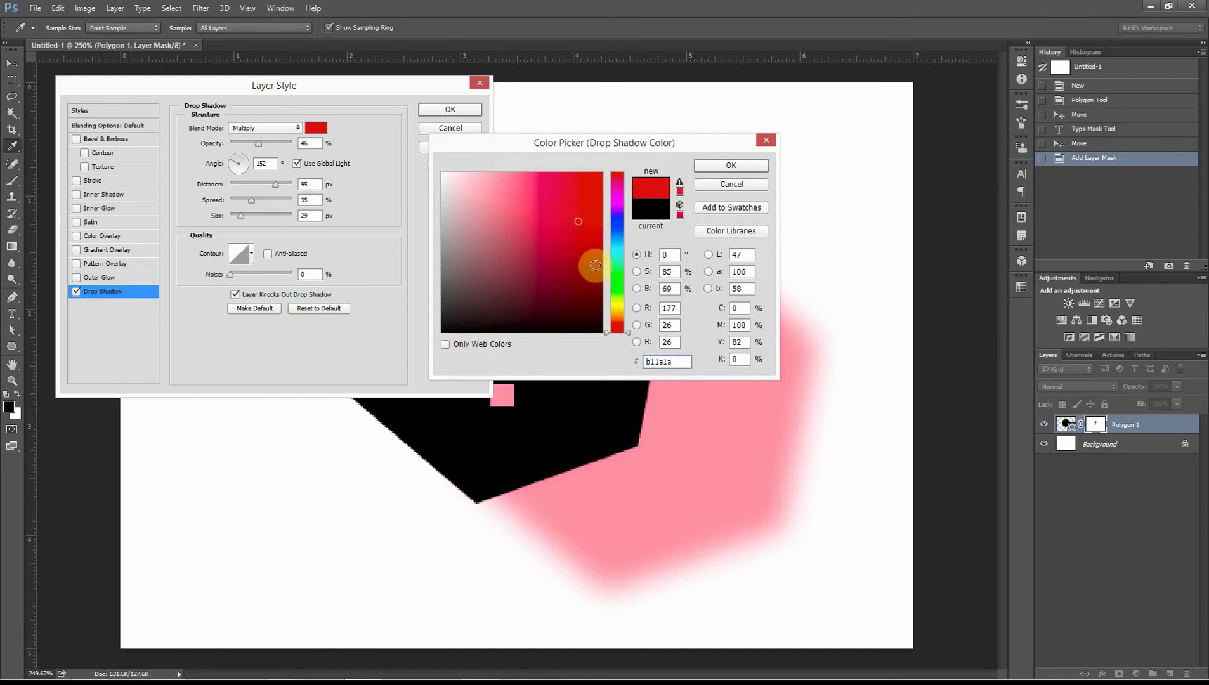
pyautogui.click(618, 230)
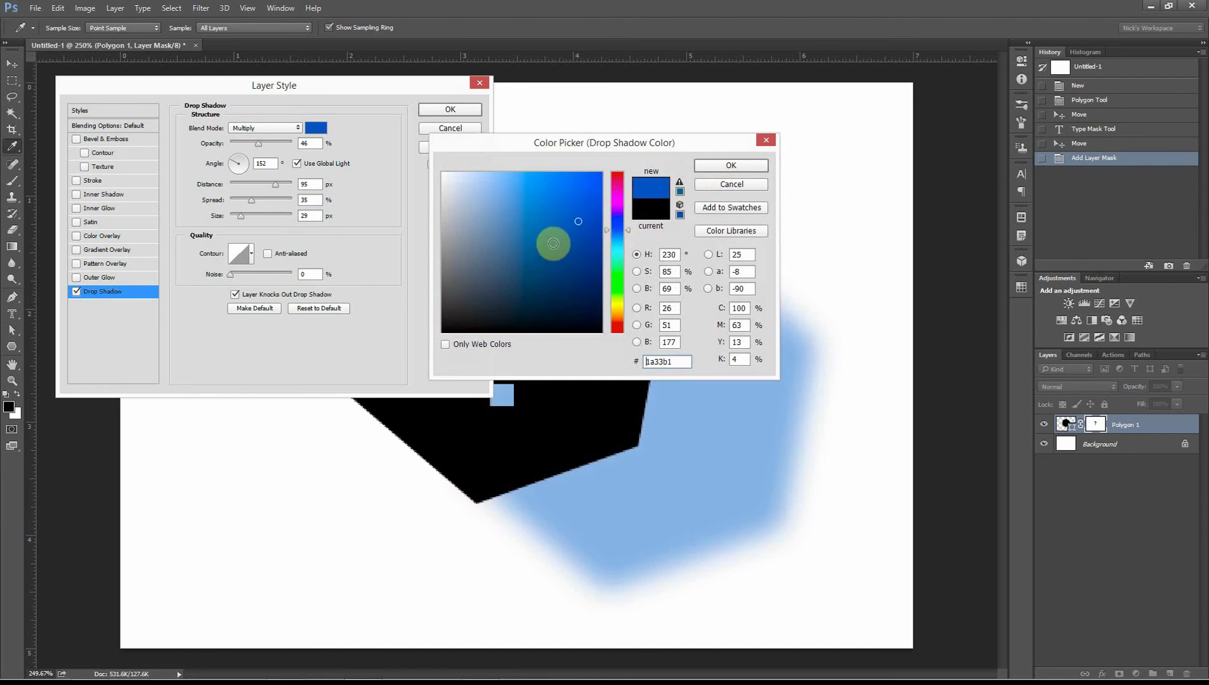
pyautogui.moveTo(587, 185); pyautogui.dragTo(595, 194)
pyautogui.click(553, 208)
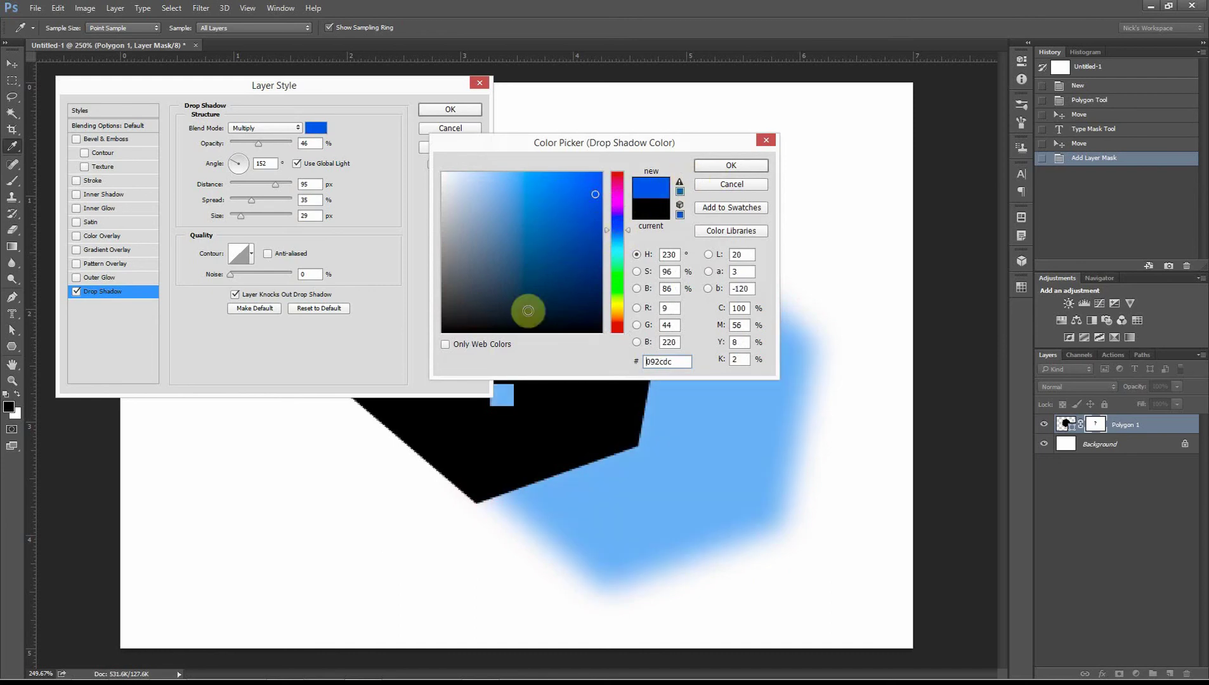
pyautogui.click(528, 310)
pyautogui.click(520, 248)
pyautogui.click(564, 225)
pyautogui.click(729, 168)
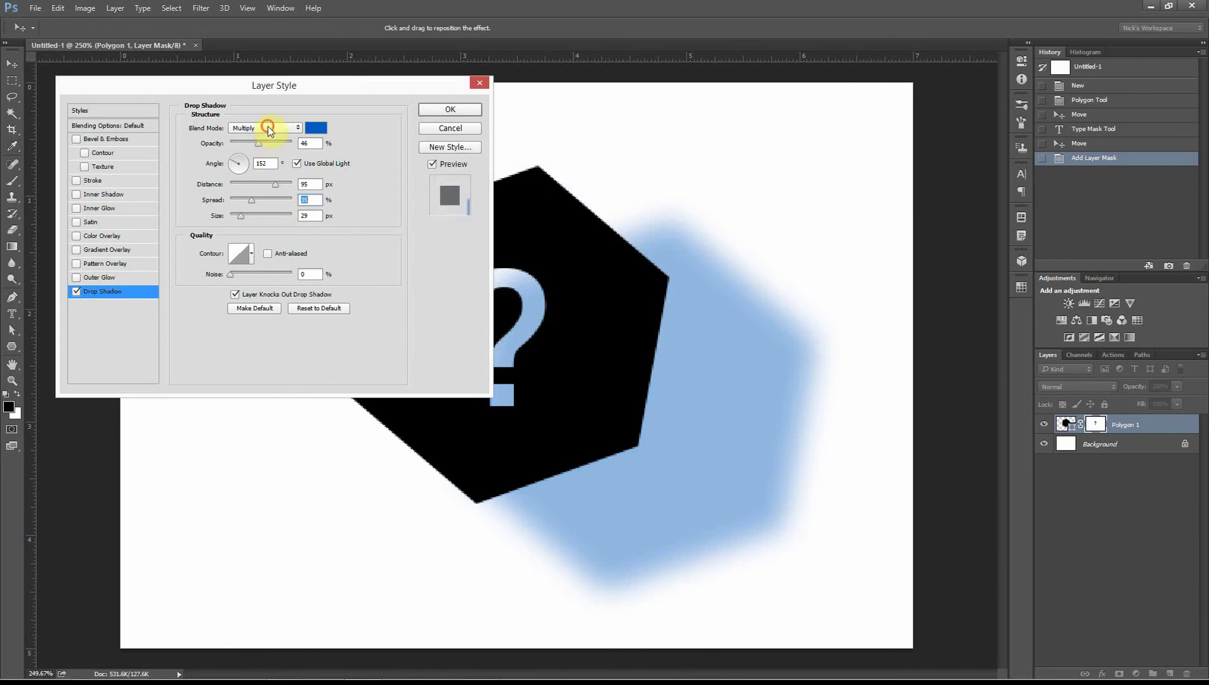
# - Try the Color Burn, Overlay and Vivid Light blend modes for the shadow, and return to Multiply with the spread set to 62%
pyautogui.click(268, 127)
pyautogui.click(268, 201)
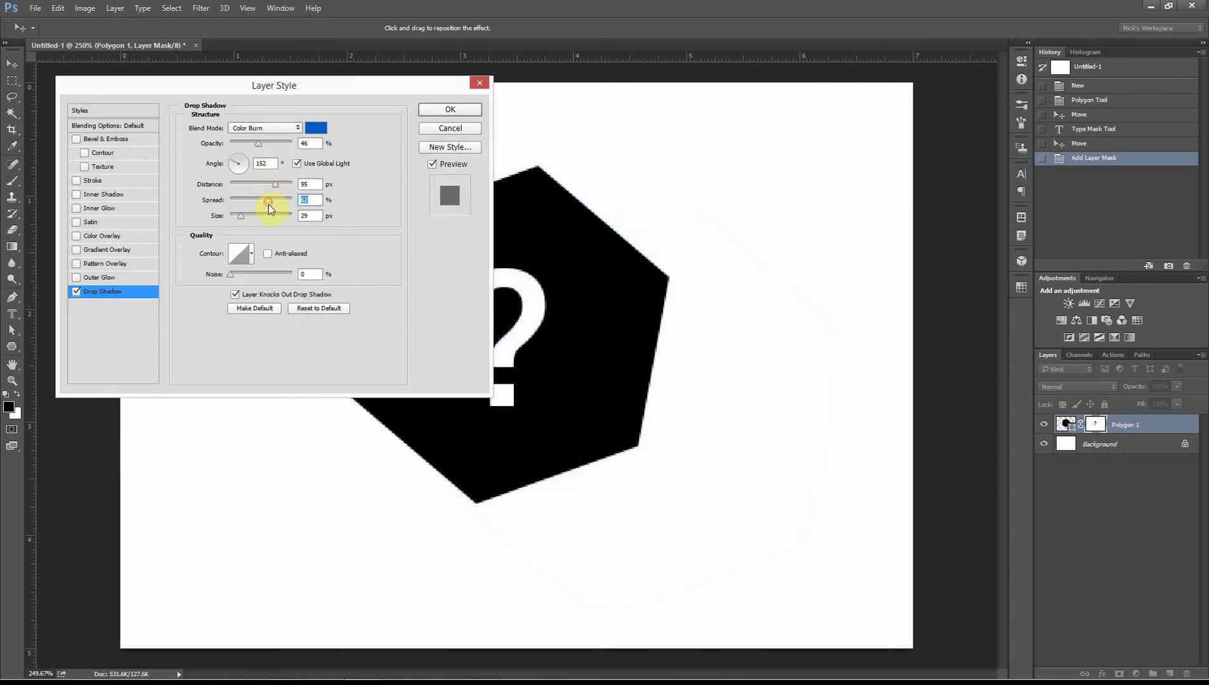
pyautogui.click(283, 129)
pyautogui.click(258, 252)
pyautogui.click(273, 128)
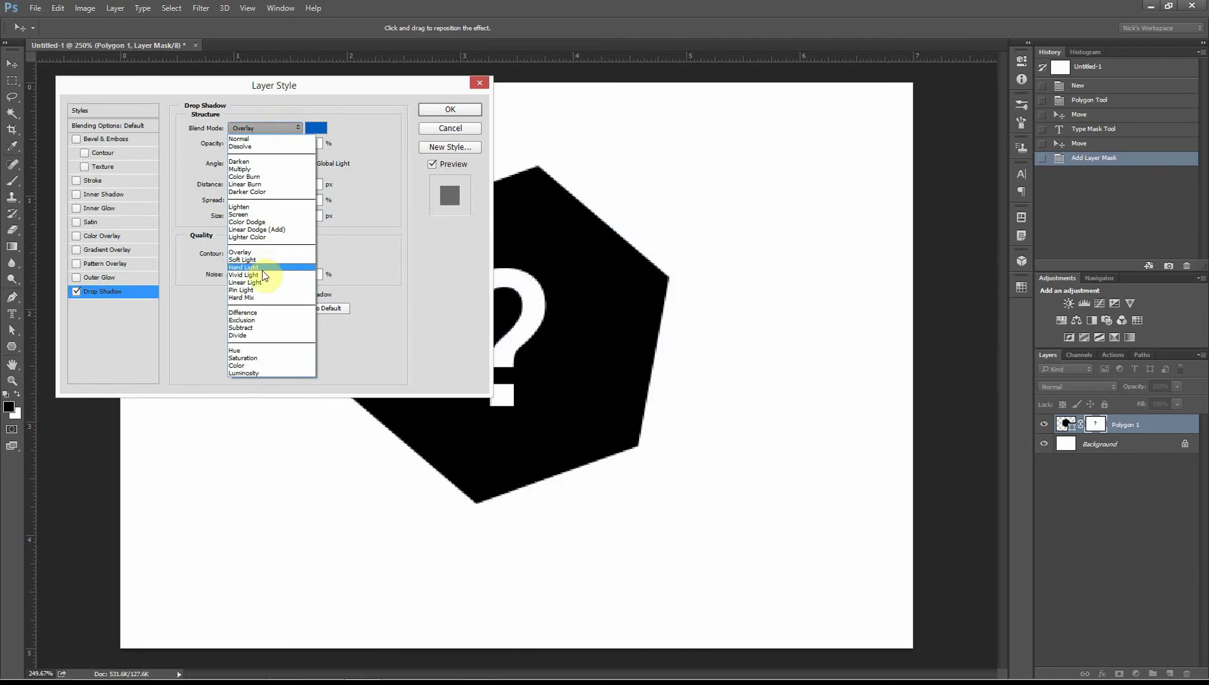
pyautogui.click(260, 275)
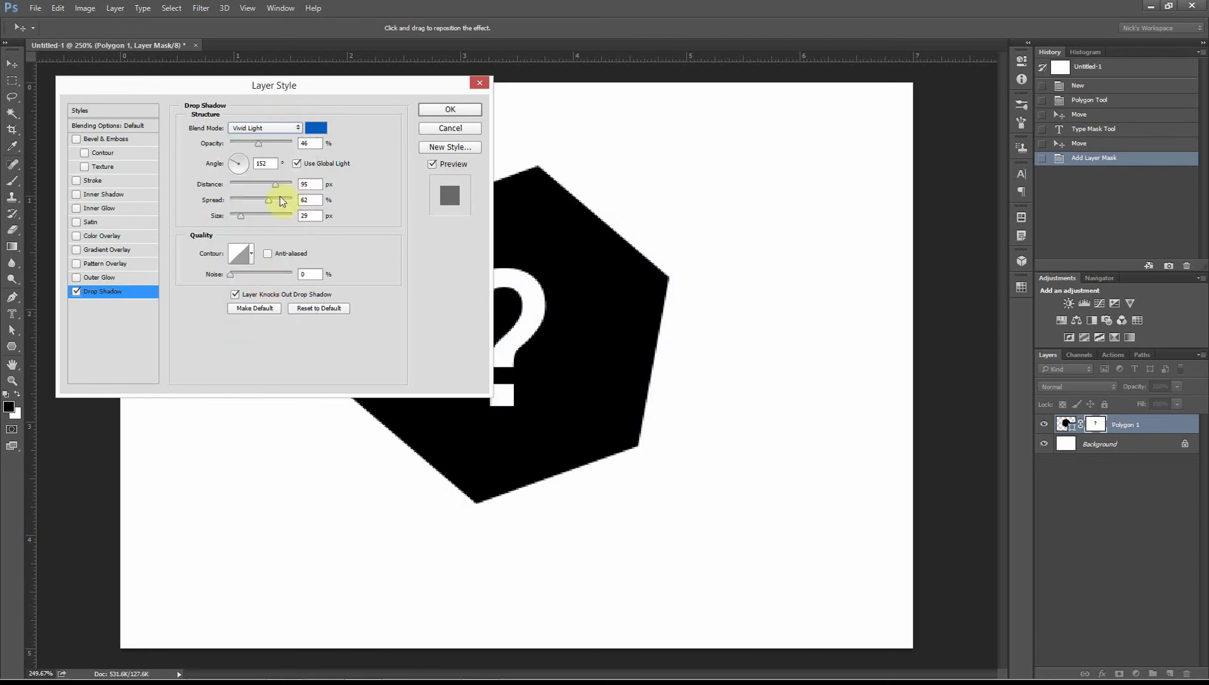
pyautogui.click(281, 127)
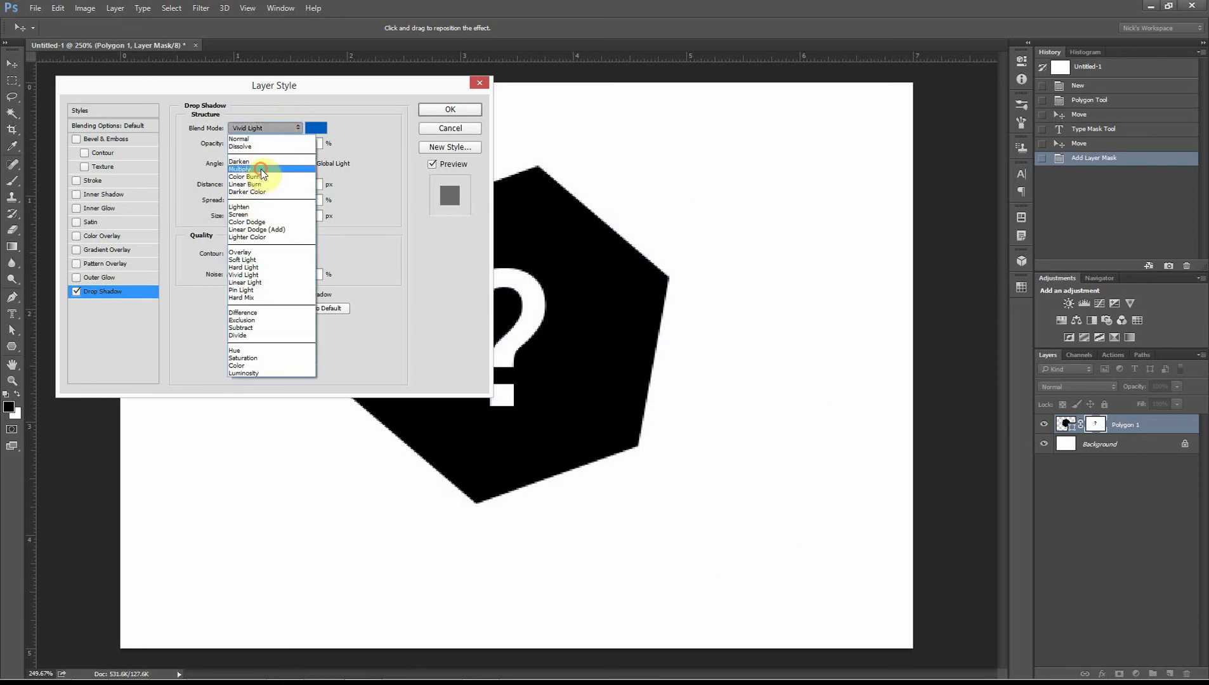
pyautogui.click(261, 169)
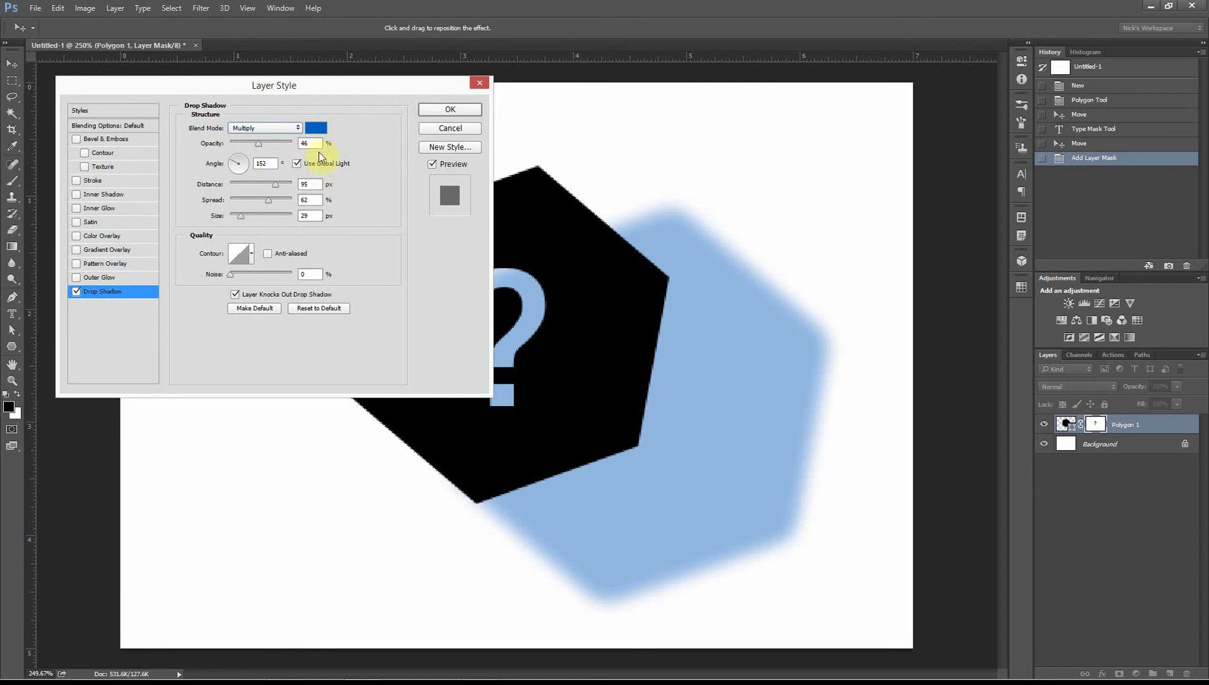
pyautogui.click(250, 253)
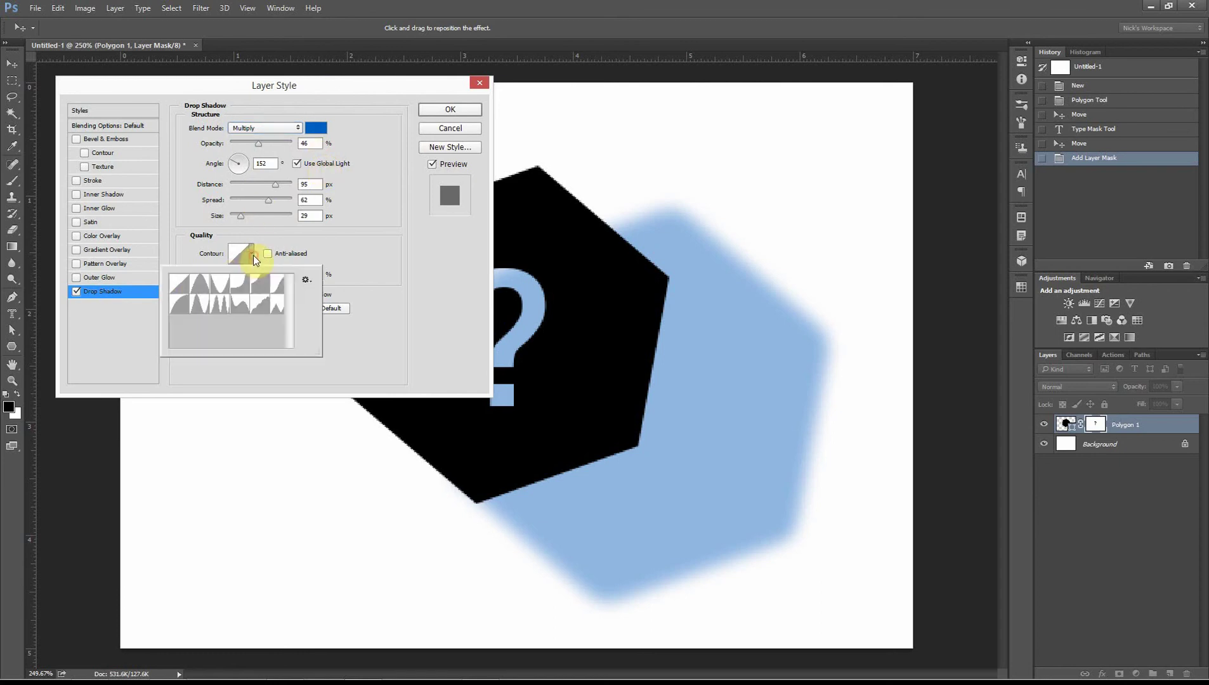
pyautogui.click(184, 251)
pyautogui.click(246, 249)
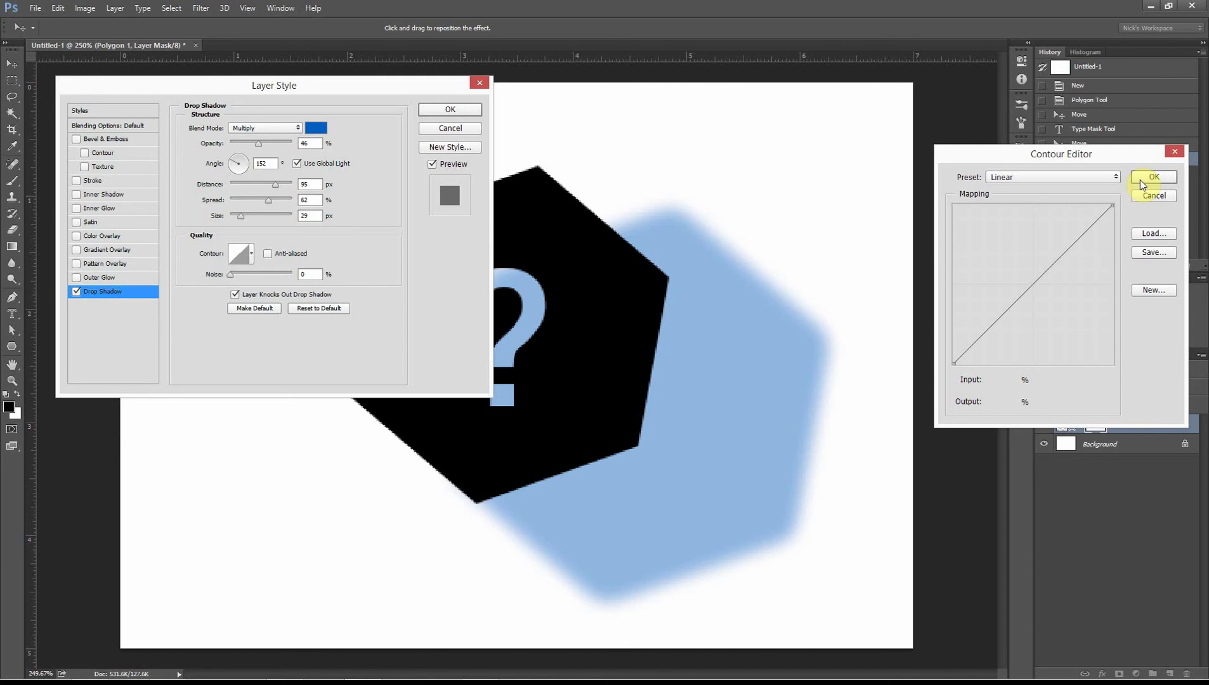
pyautogui.click(1152, 196)
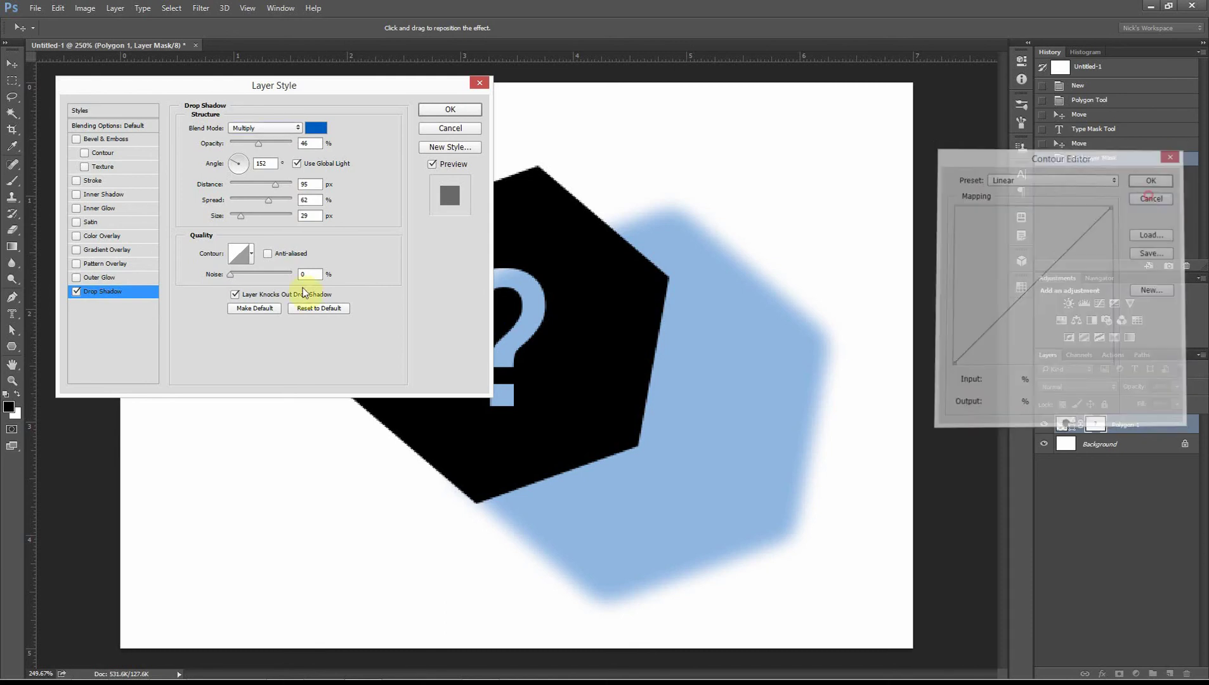
# - Try various contour presets on the drop shadow and choose Rounded Steps
pyautogui.click(252, 253)
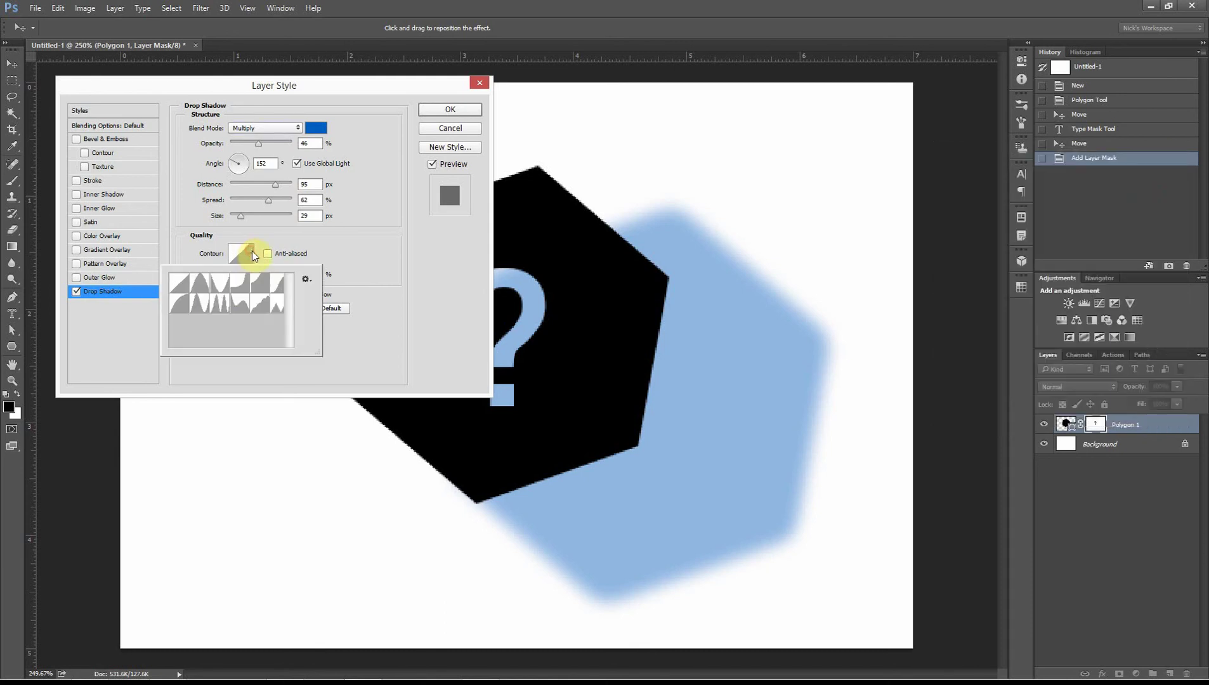
pyautogui.click(240, 303)
pyautogui.click(257, 287)
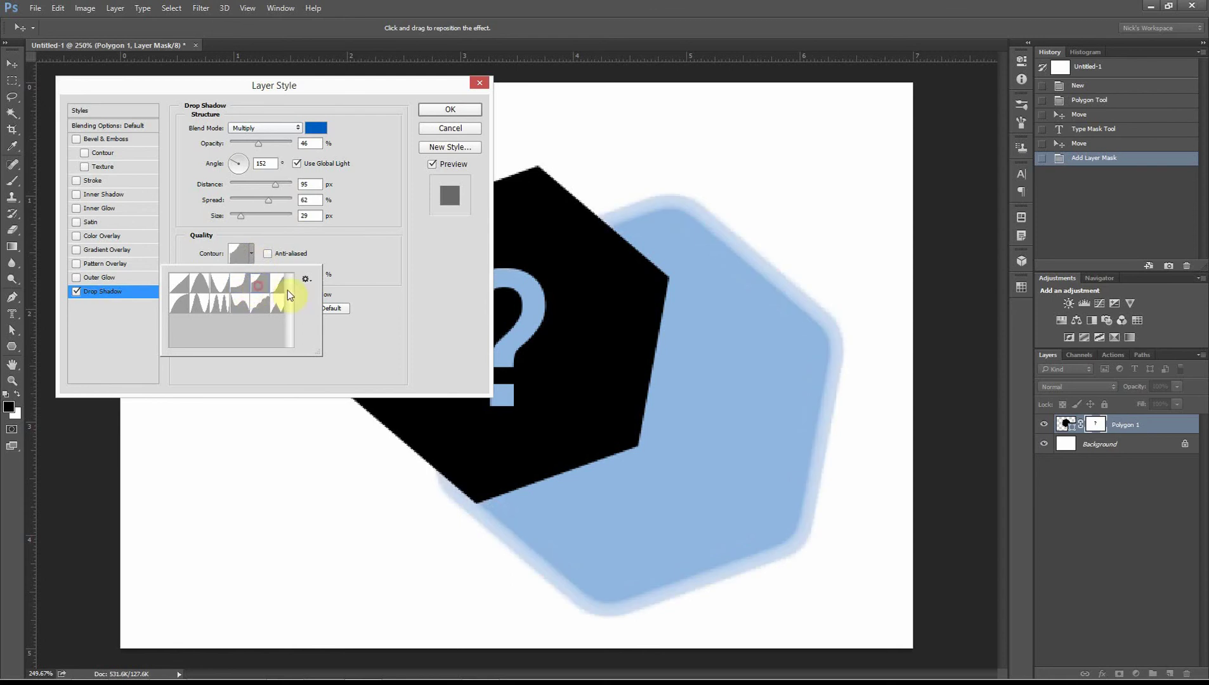
pyautogui.click(280, 290)
pyautogui.click(238, 306)
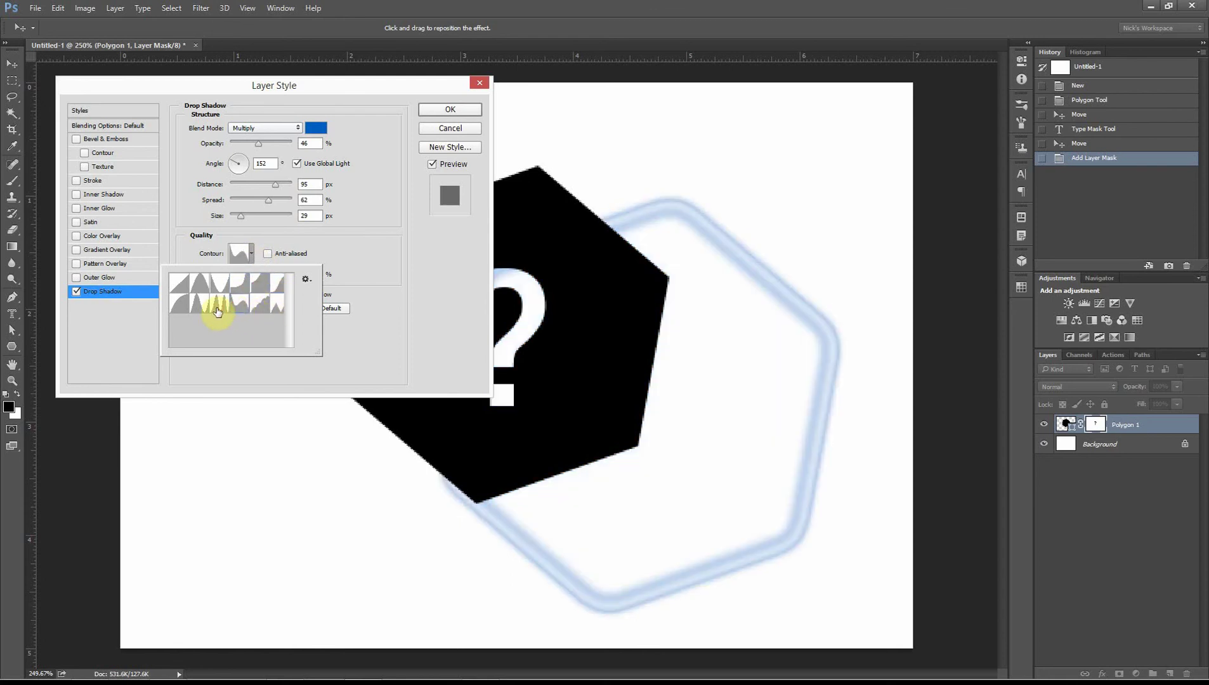
pyautogui.click(218, 305)
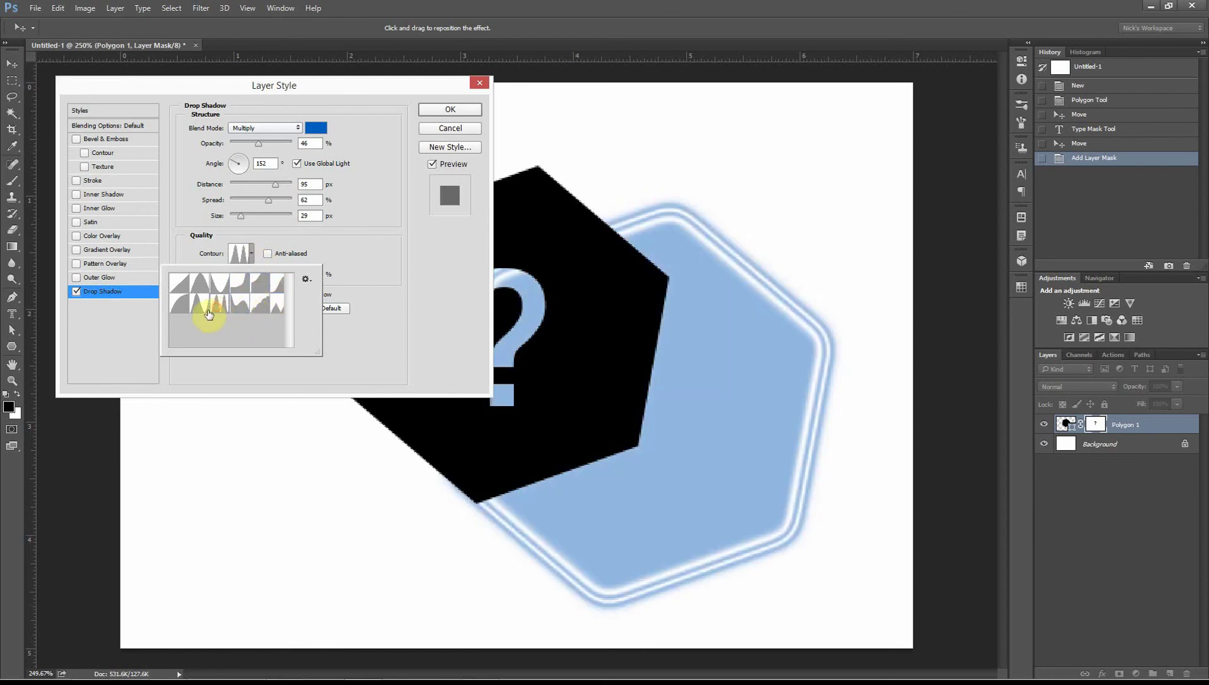
pyautogui.click(252, 307)
pyautogui.click(280, 305)
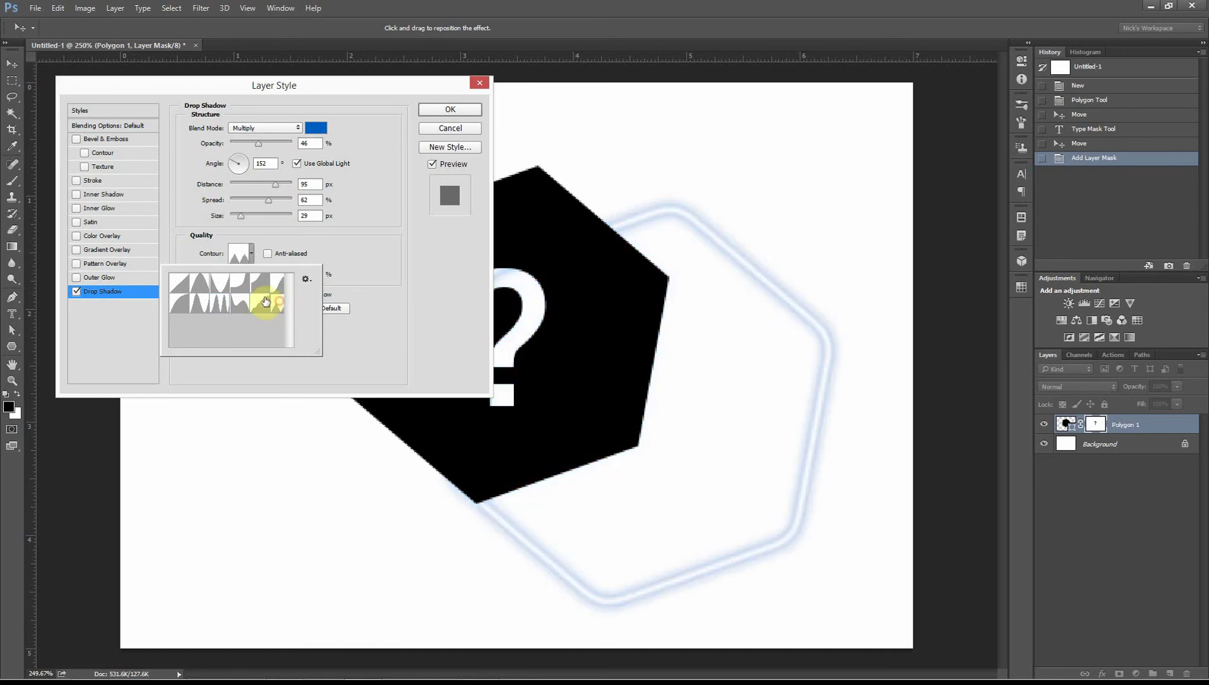
pyautogui.click(184, 286)
pyautogui.click(201, 292)
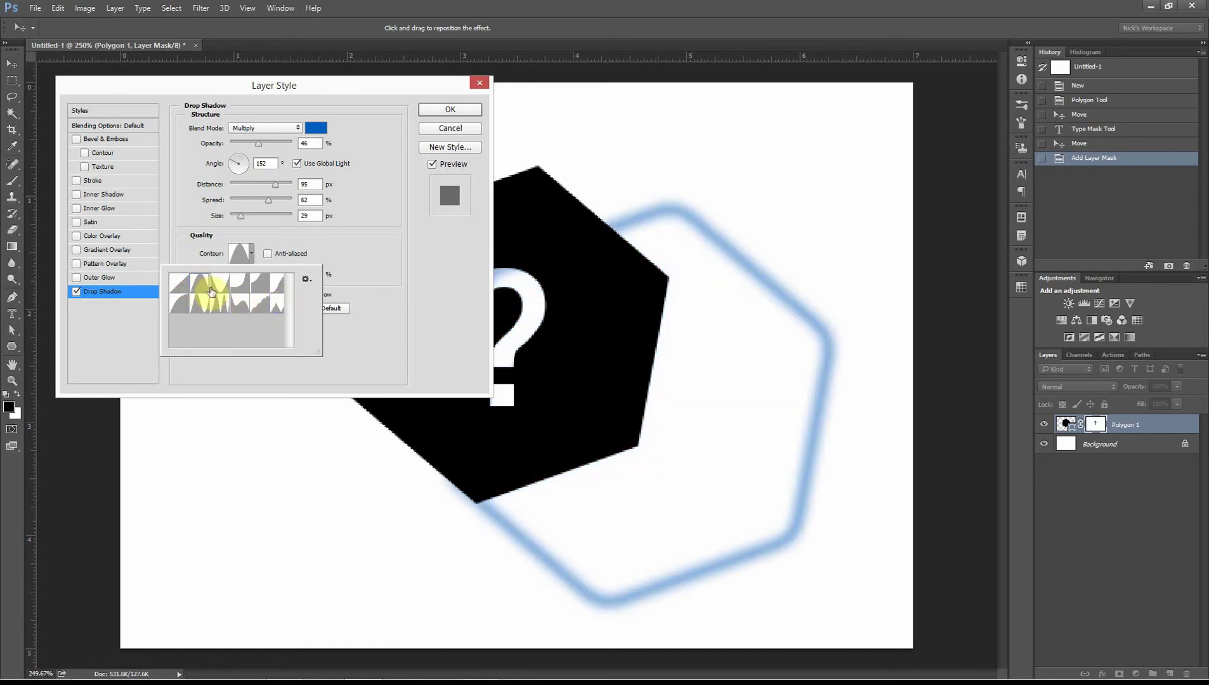
pyautogui.click(219, 287)
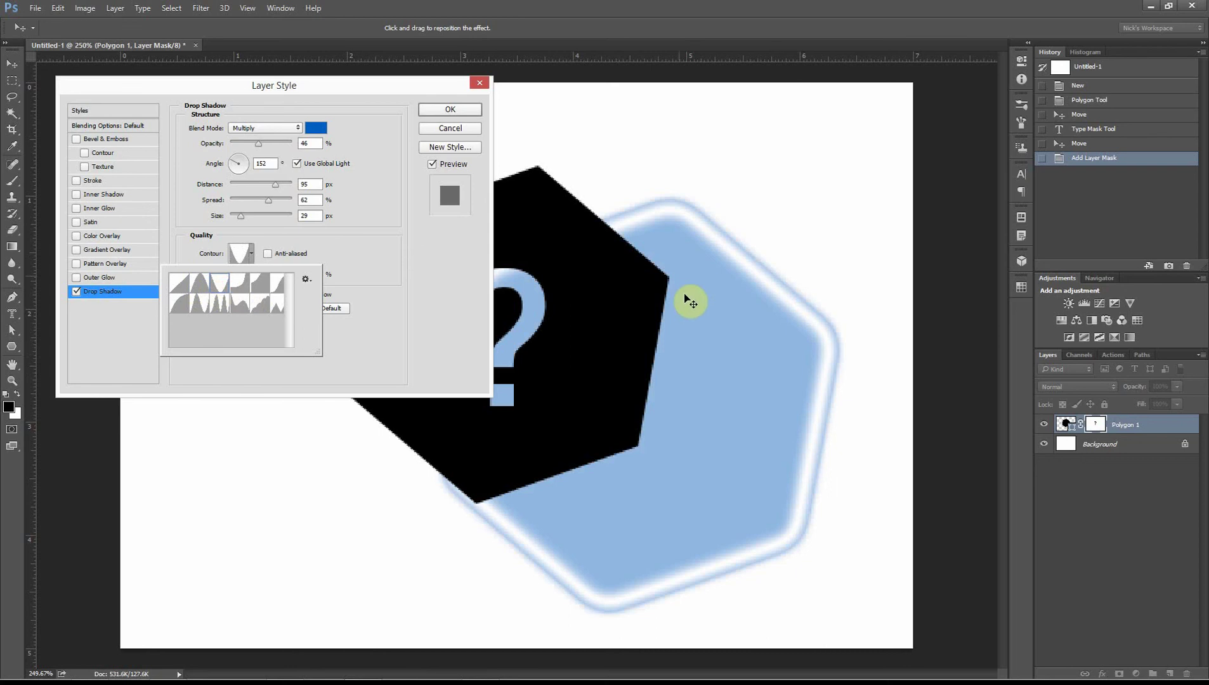
pyautogui.click(203, 311)
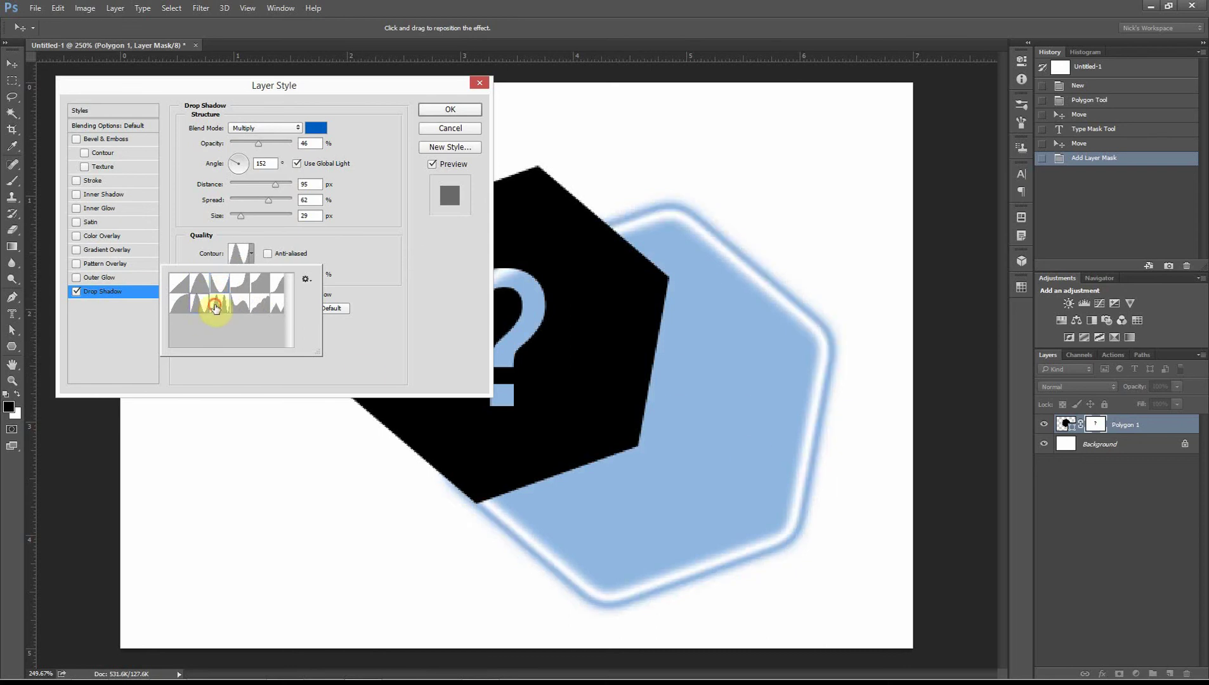
pyautogui.click(222, 306)
pyautogui.click(262, 306)
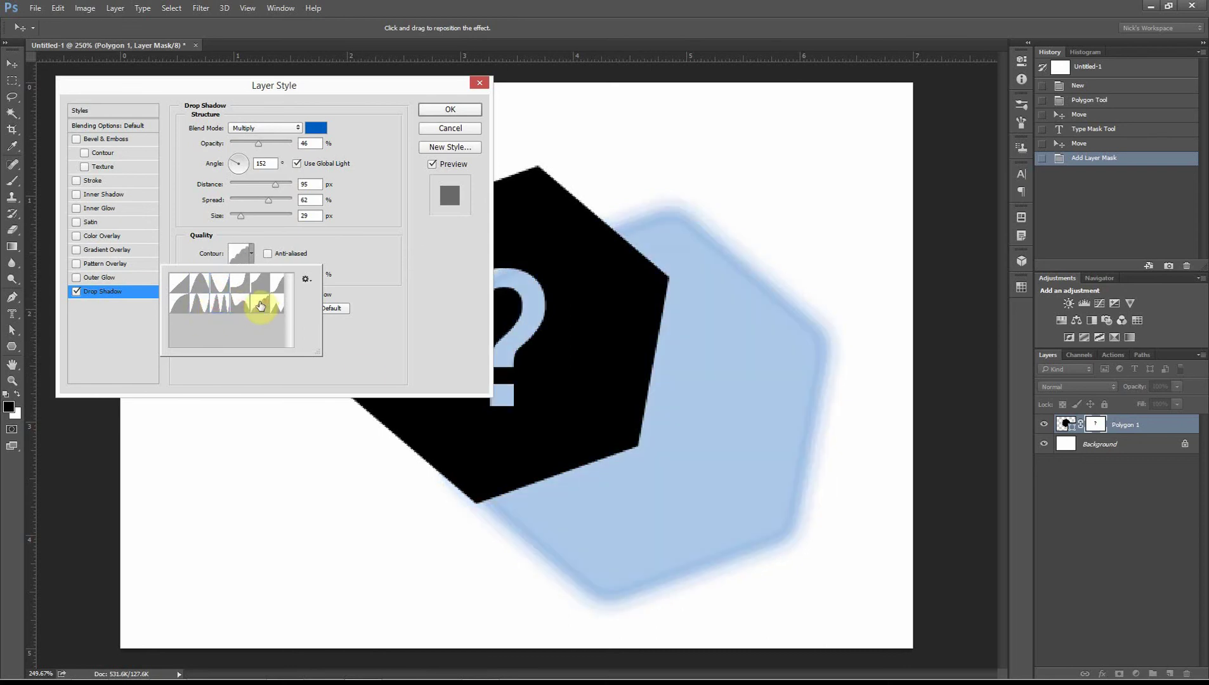
# - Reshape the shadow's Rounded Steps contour into a custom curve by lowering two of its middle points slightly
pyautogui.click(240, 254)
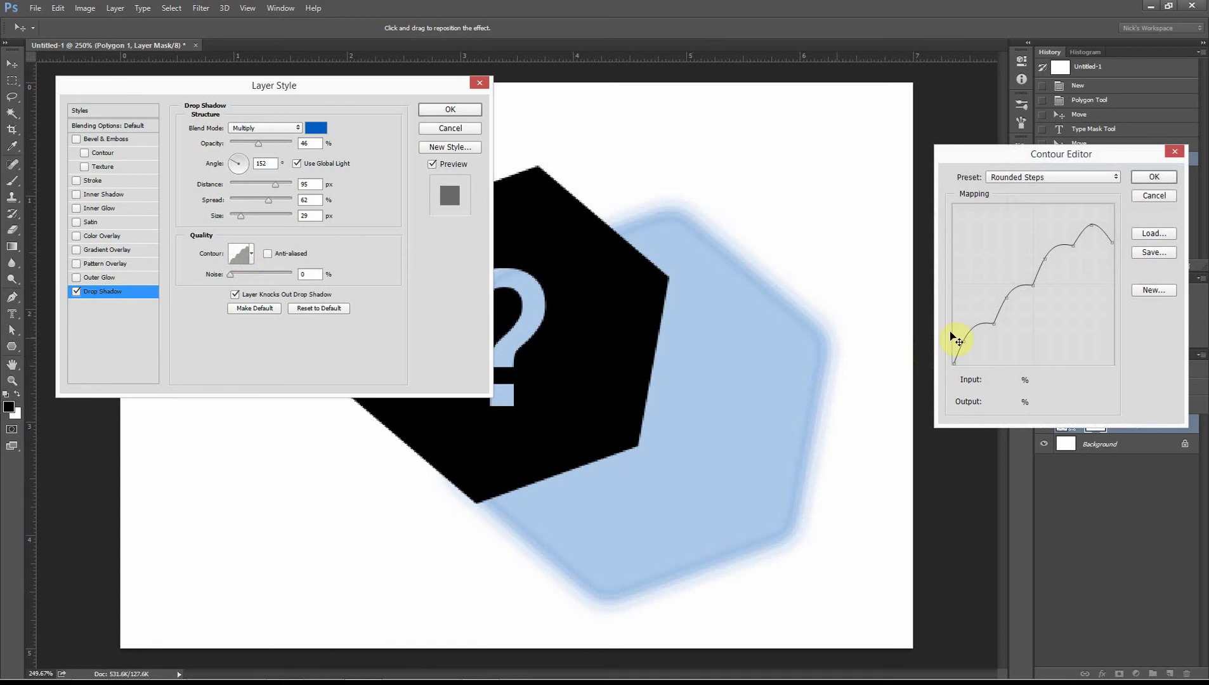
pyautogui.click(1001, 296)
pyautogui.moveTo(1001, 295)
pyautogui.mouseDown()
pyautogui.moveTo(1015, 307)
pyautogui.moveTo(987, 289)
pyautogui.moveTo(1000, 307)
pyautogui.mouseUp()
pyautogui.moveTo(1045, 259)
pyautogui.mouseDown()
pyautogui.moveTo(1058, 267)
pyautogui.moveTo(1039, 246)
pyautogui.moveTo(1055, 264)
pyautogui.moveTo(1036, 267)
pyautogui.mouseUp()
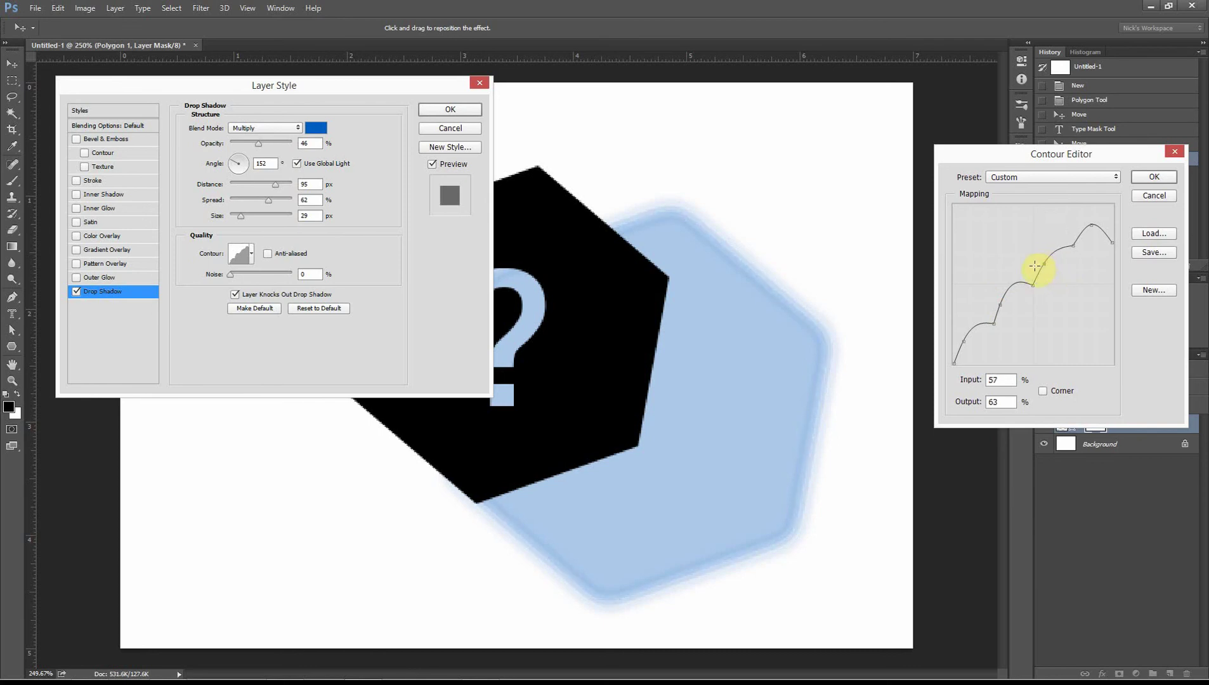
pyautogui.click(1142, 177)
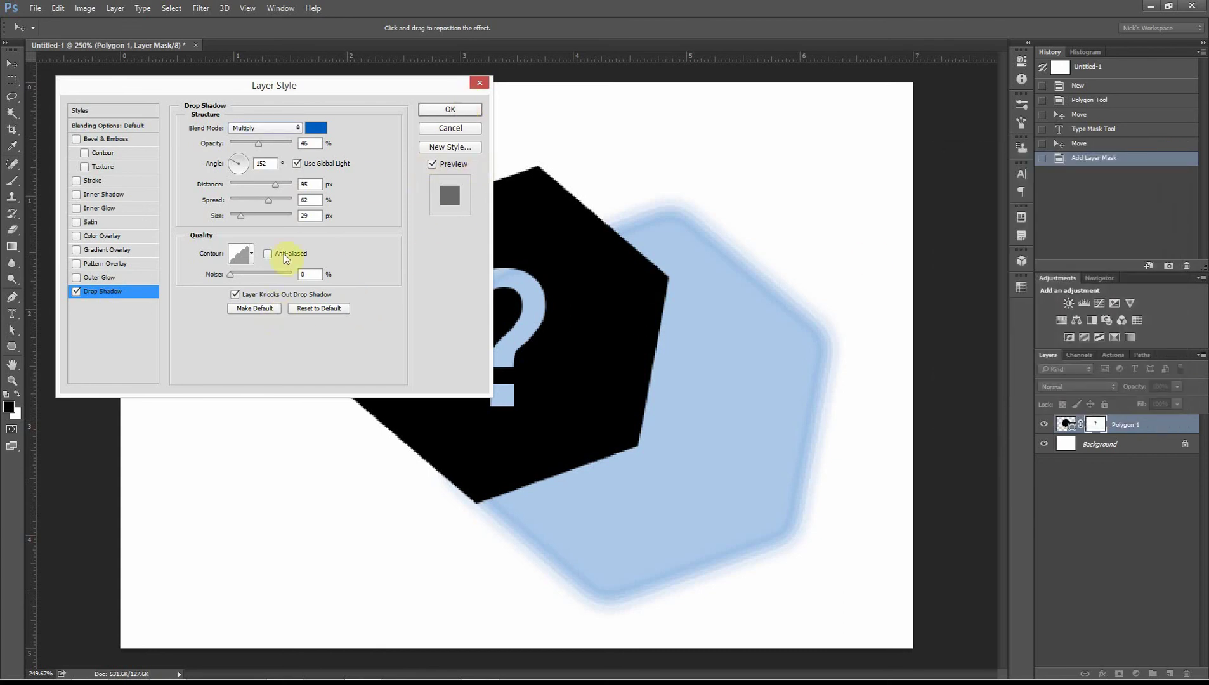
# - Set the shadow's noise to 0% and apply the drop shadow to the Polygon 1 layer
pyautogui.moveTo(257, 278); pyautogui.dragTo(228, 280)
pyautogui.click(467, 111)
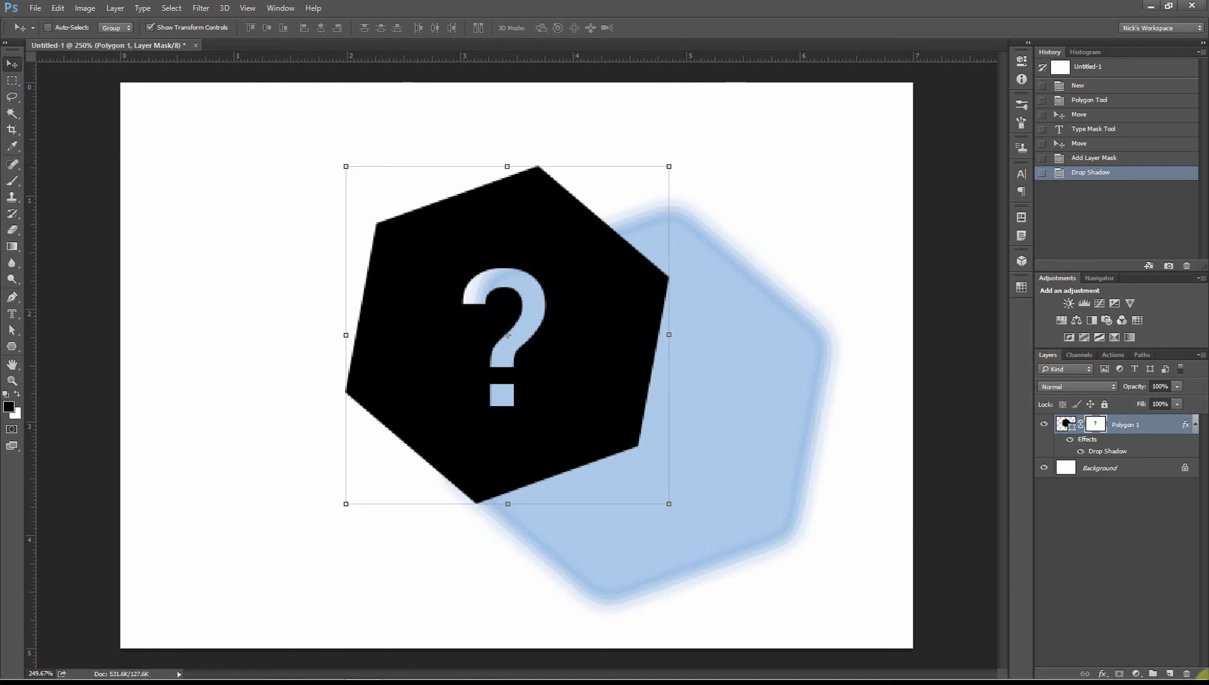
pyautogui.moveTo(1179, 661)
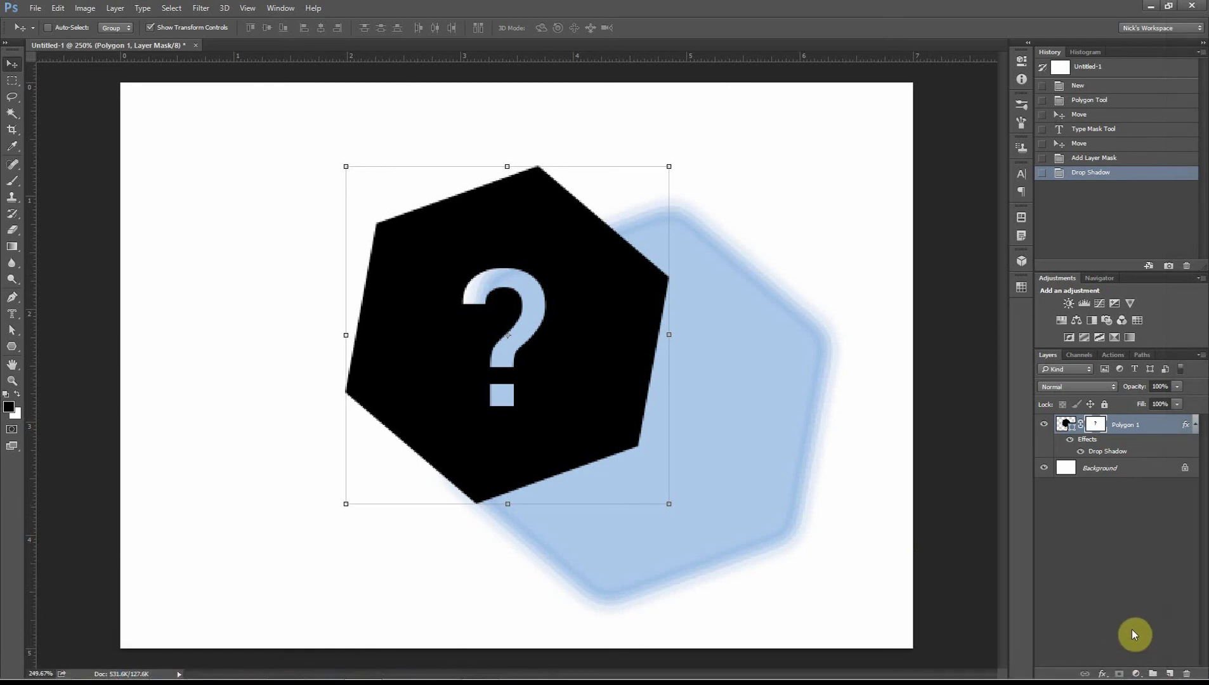